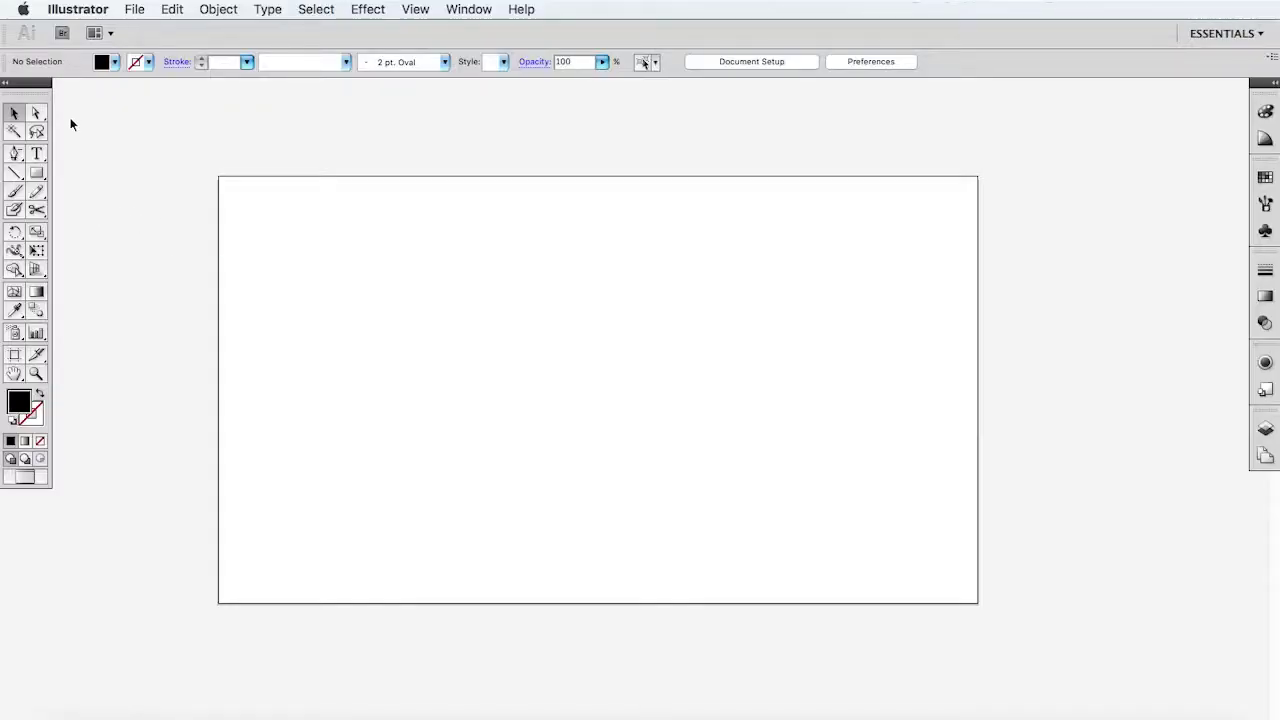
Step: Type a capital A on the artboard
click(38, 154)
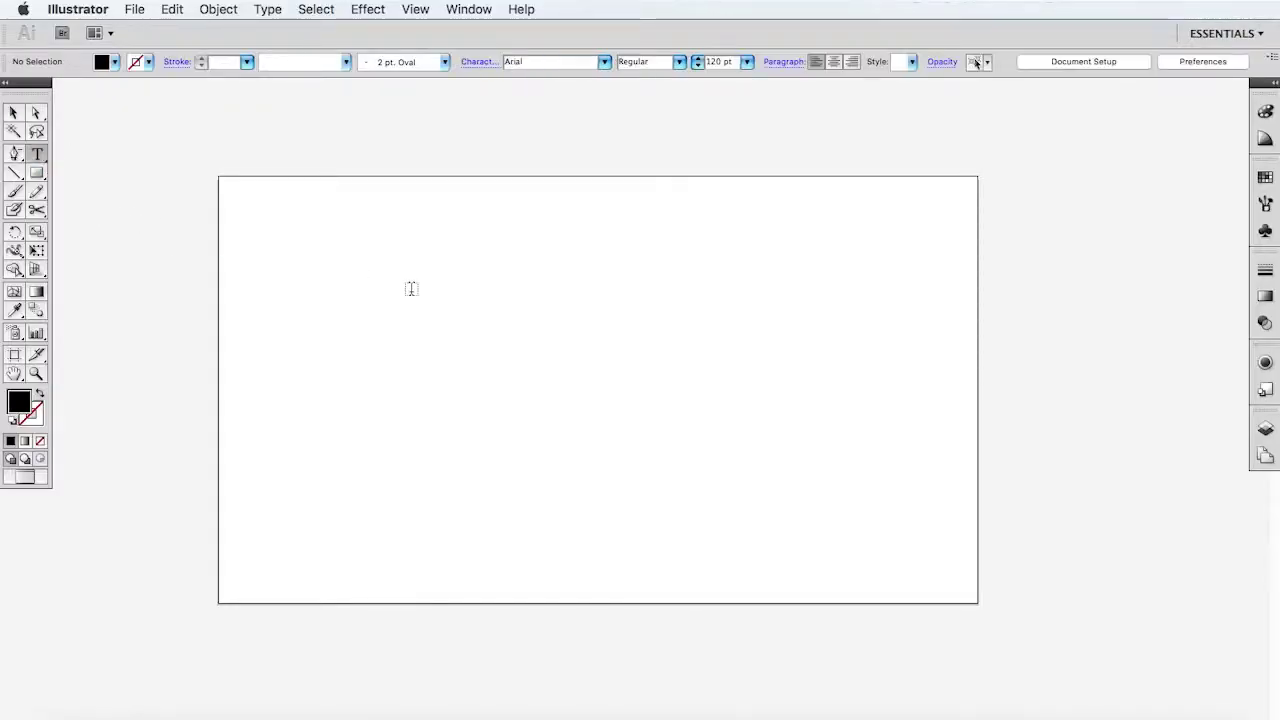
click(603, 385)
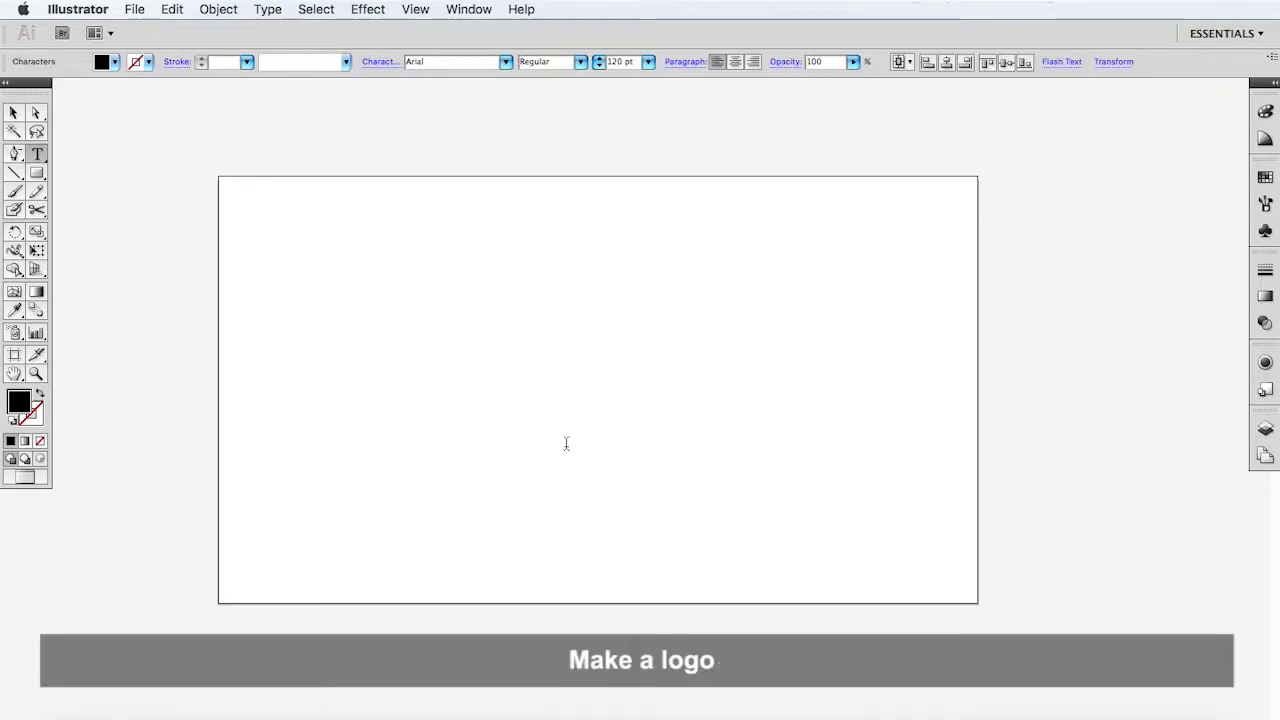
text(A)
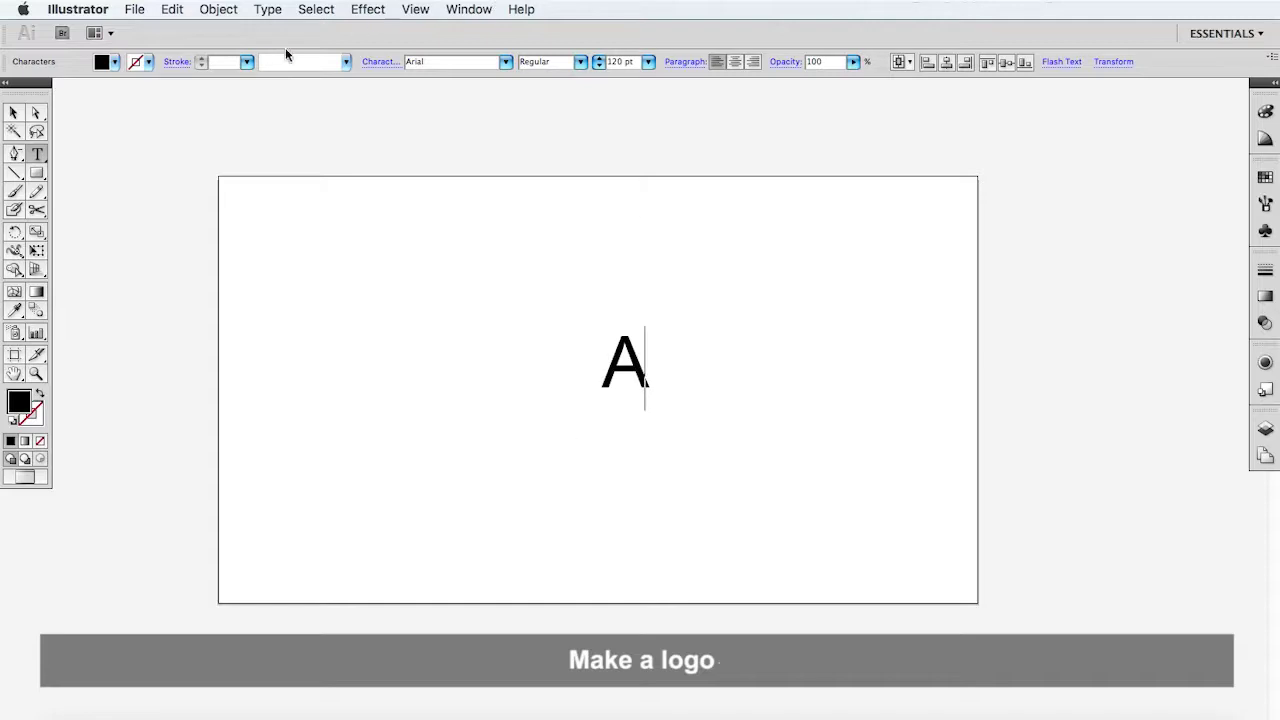
Step: Set the A to 150 pt in Futura Medium
click(14, 113)
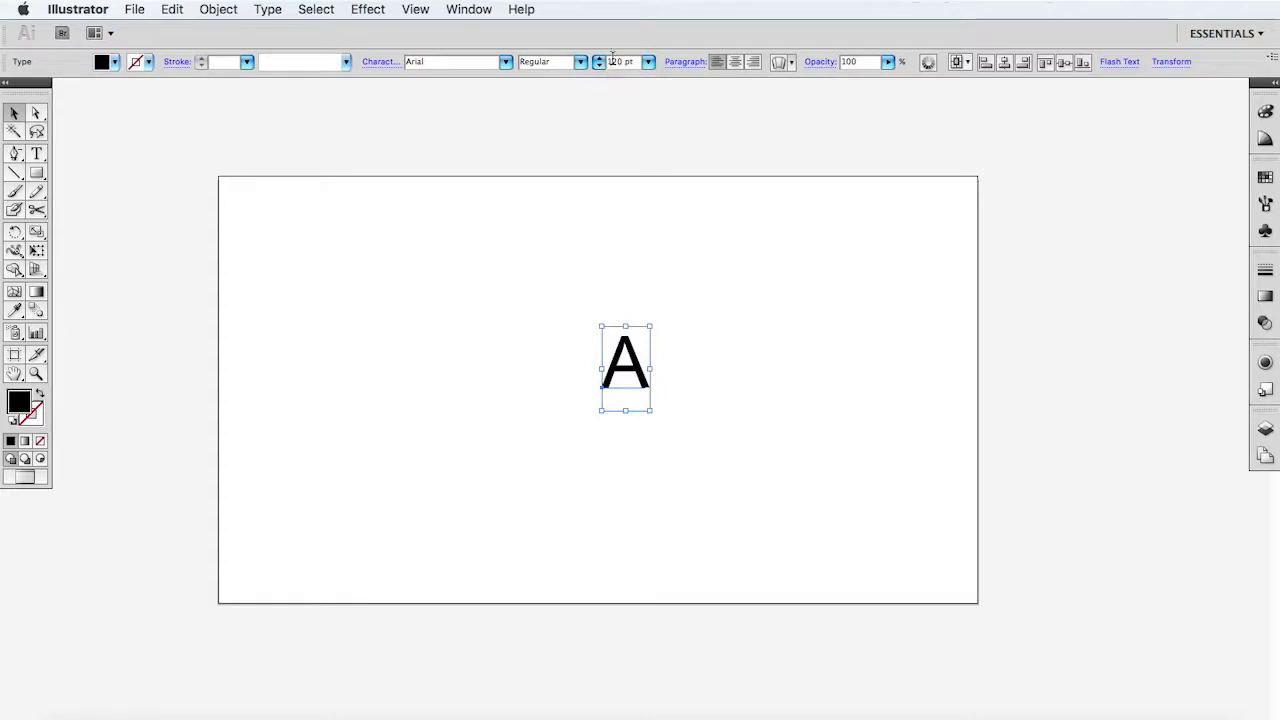
drag(612, 58, 619, 58)
text(150)
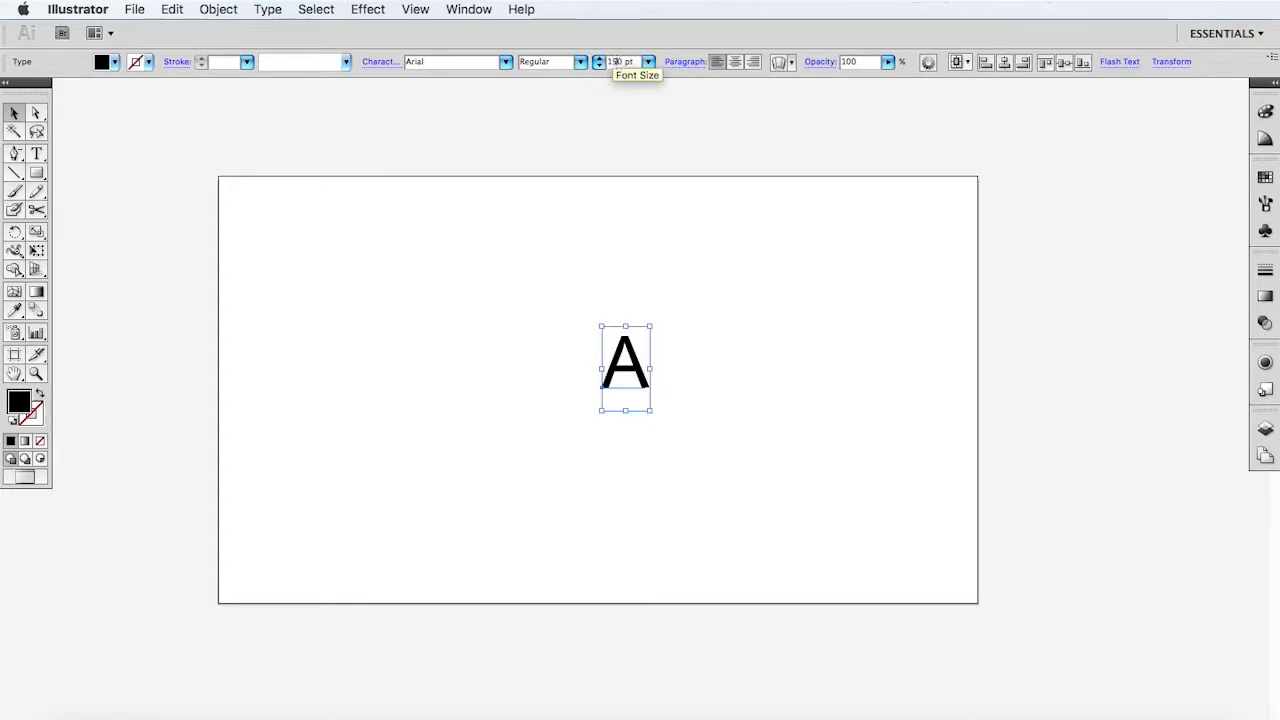
key(Return)
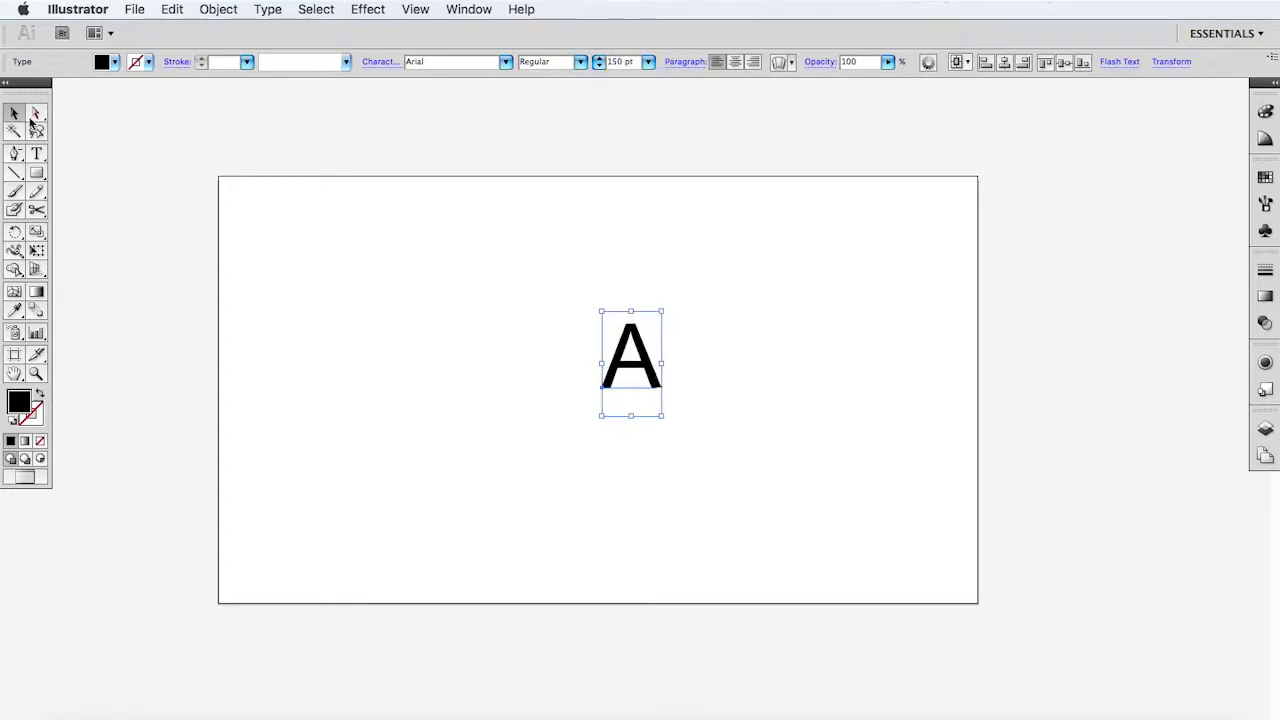
click(507, 66)
text(fu)
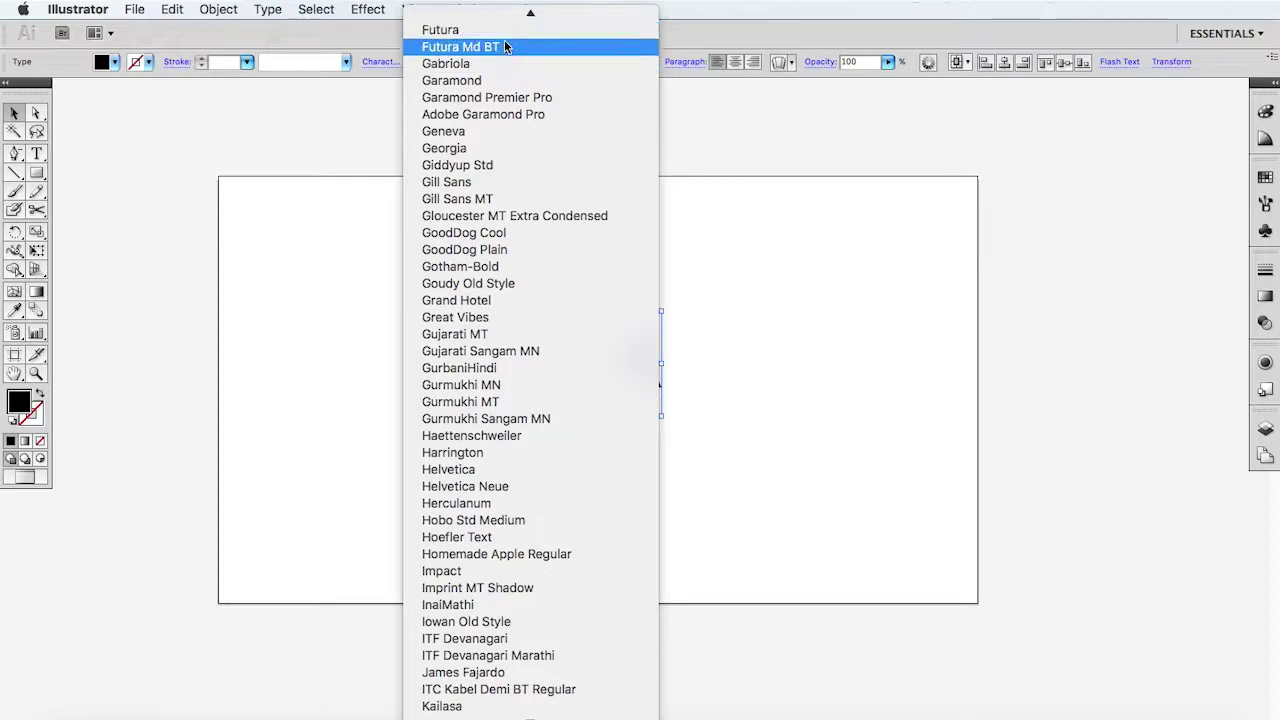
click(505, 37)
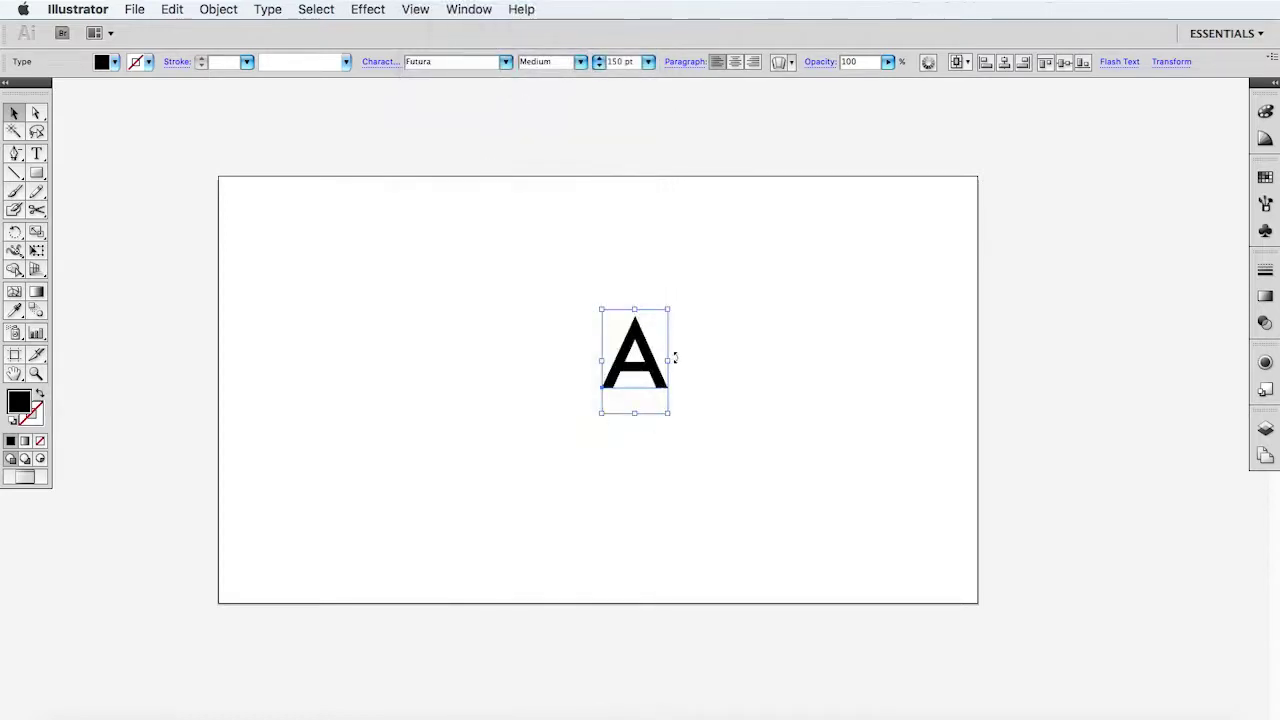
Step: Move the A up and to the left, then zoom in and reselect it
drag(650, 368, 615, 350)
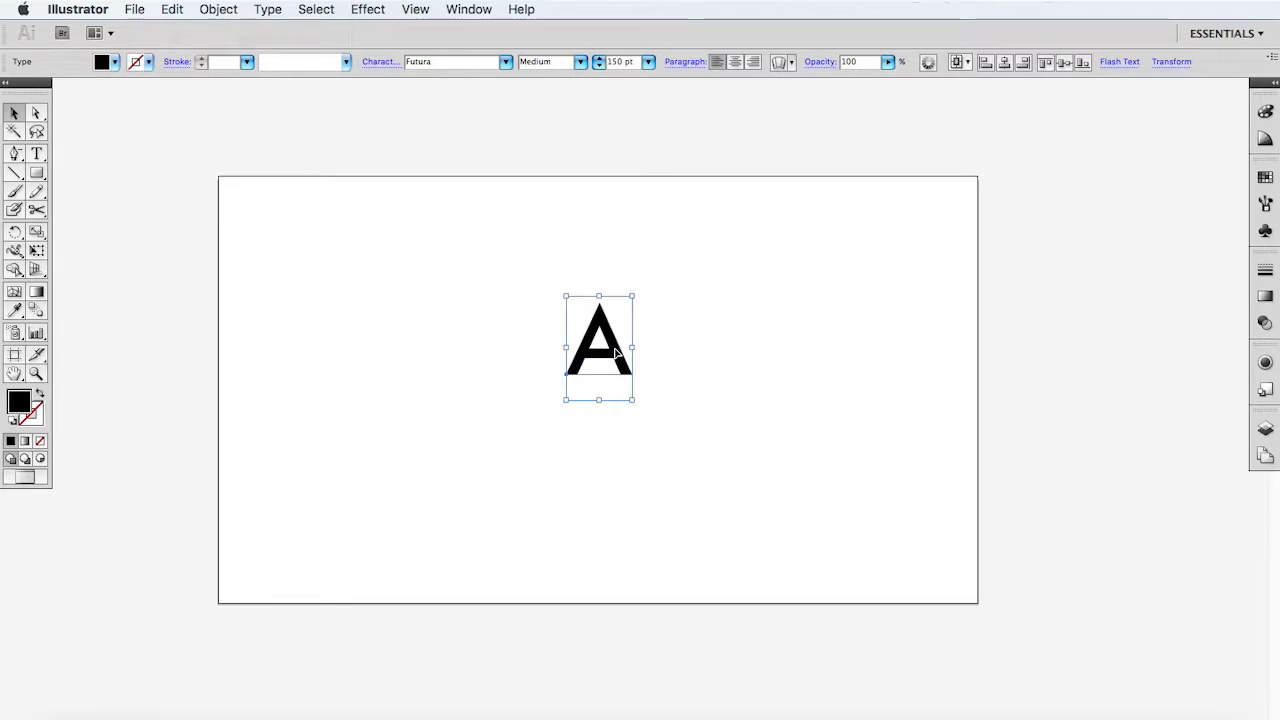
key(ctrl+shift+a)
key(ctrl+plus)
key(ctrl+plus)
click(615, 352)
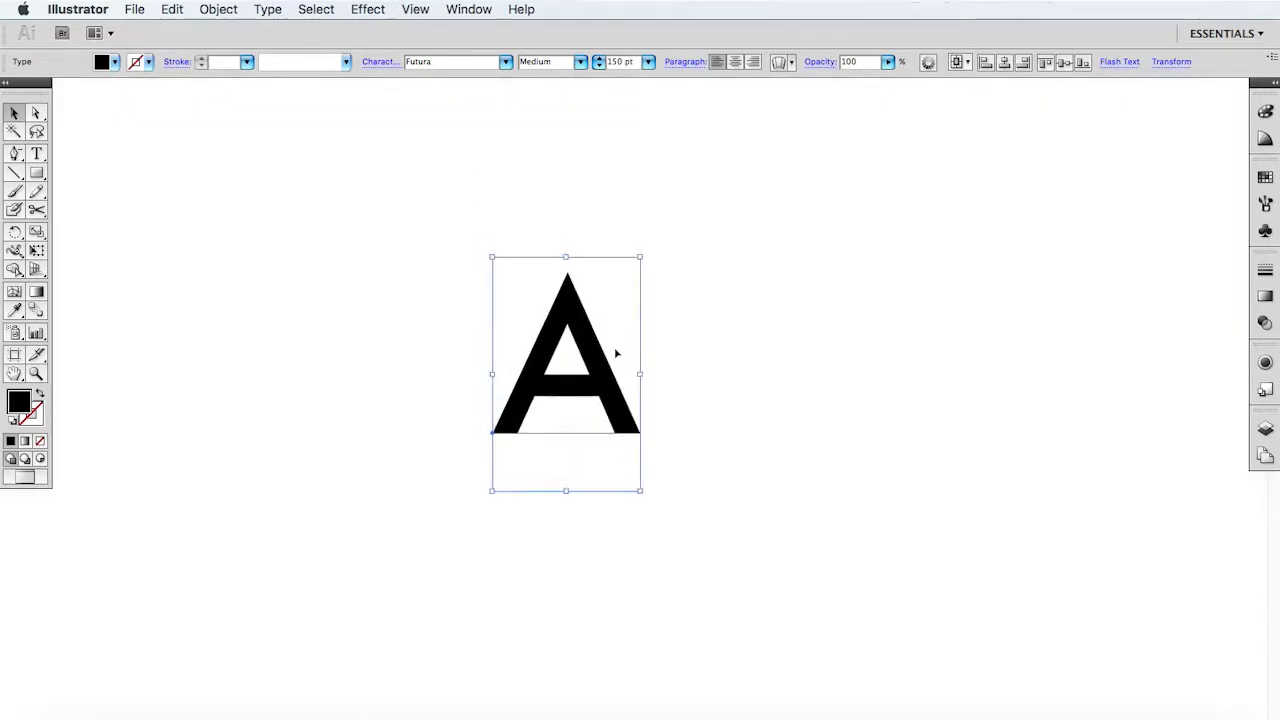
Step: Convert the A text into outlined shapes with Create Outlines
click(735, 350)
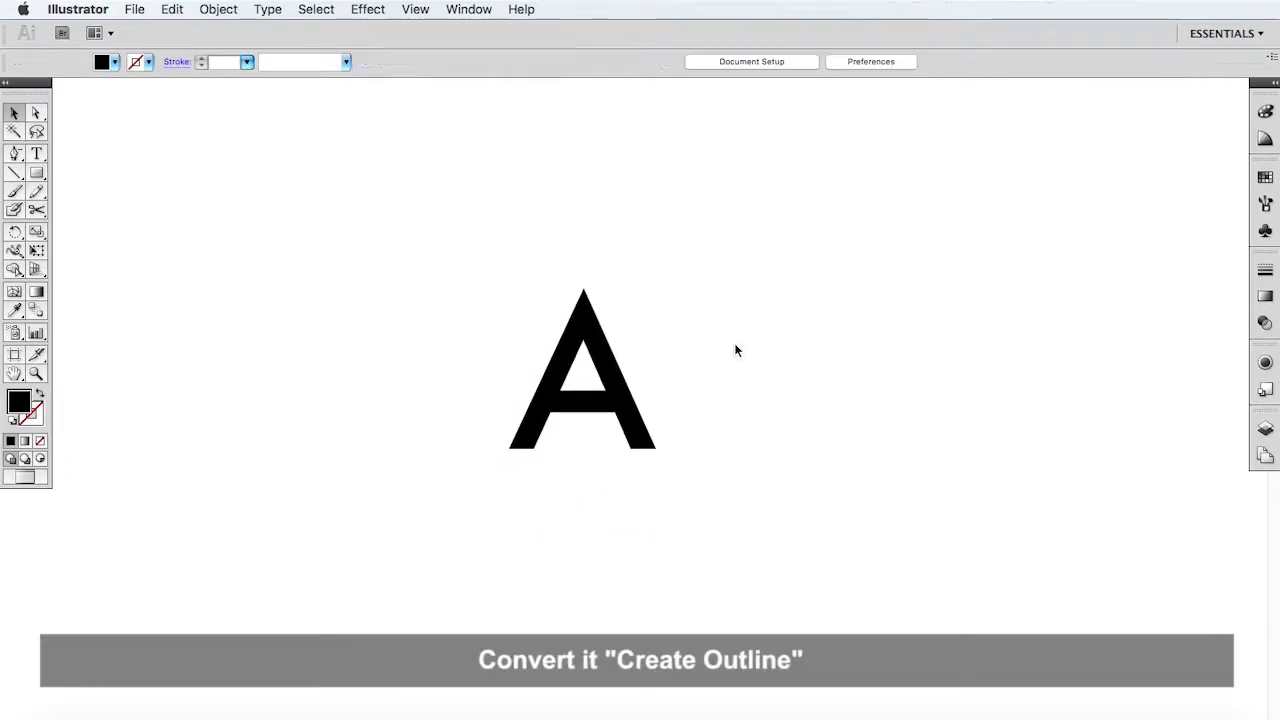
right_click(607, 355)
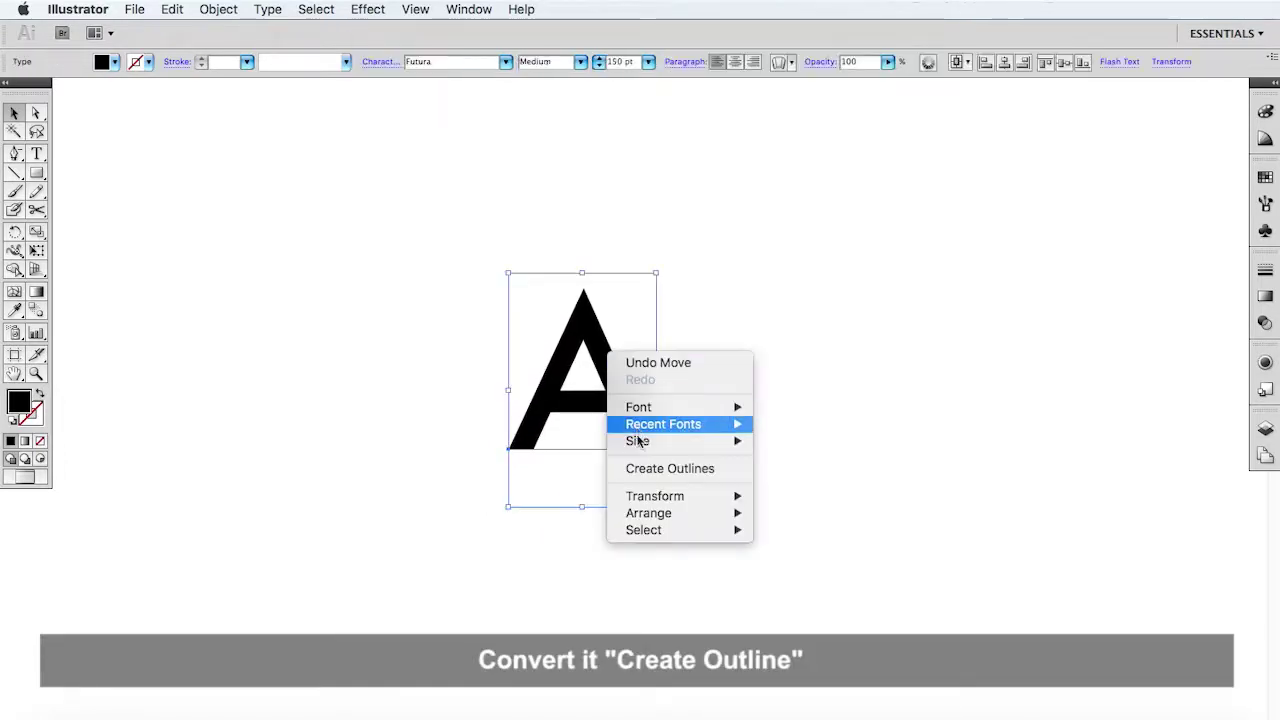
click(650, 469)
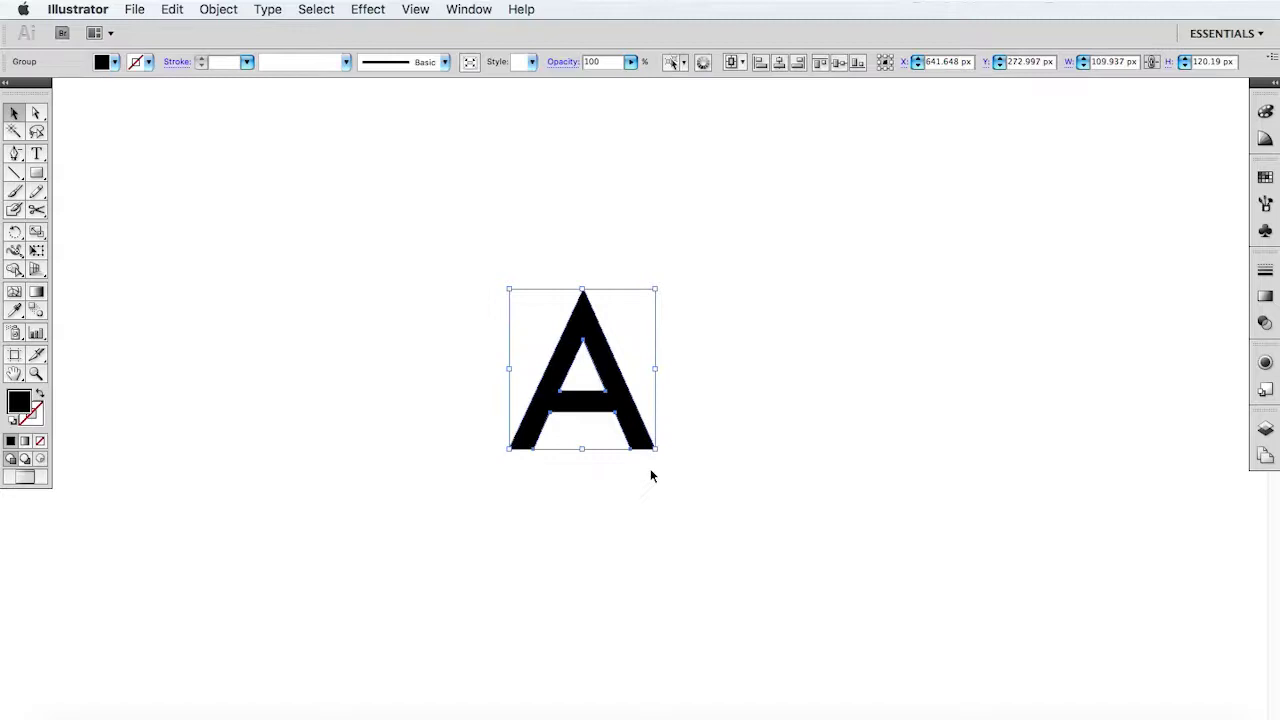
click(858, 344)
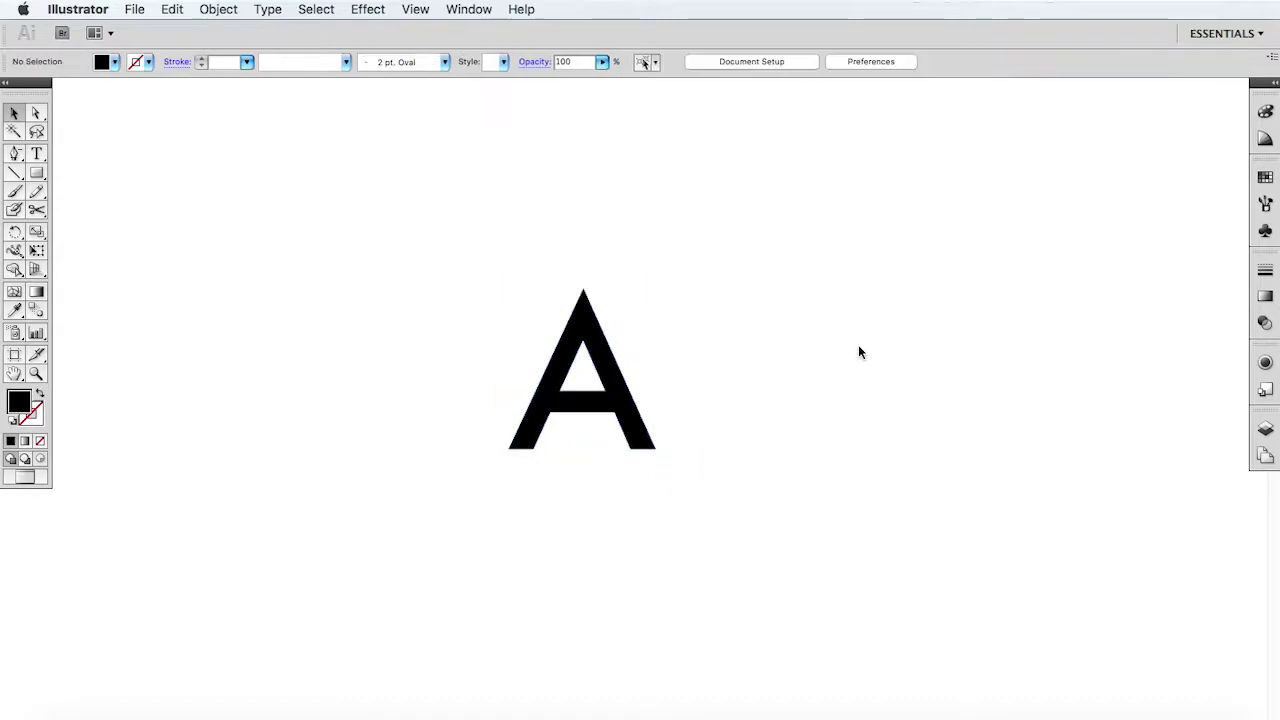
Step: Zoom in closely on the outlined A with the Rectangle tool ready
click(38, 174)
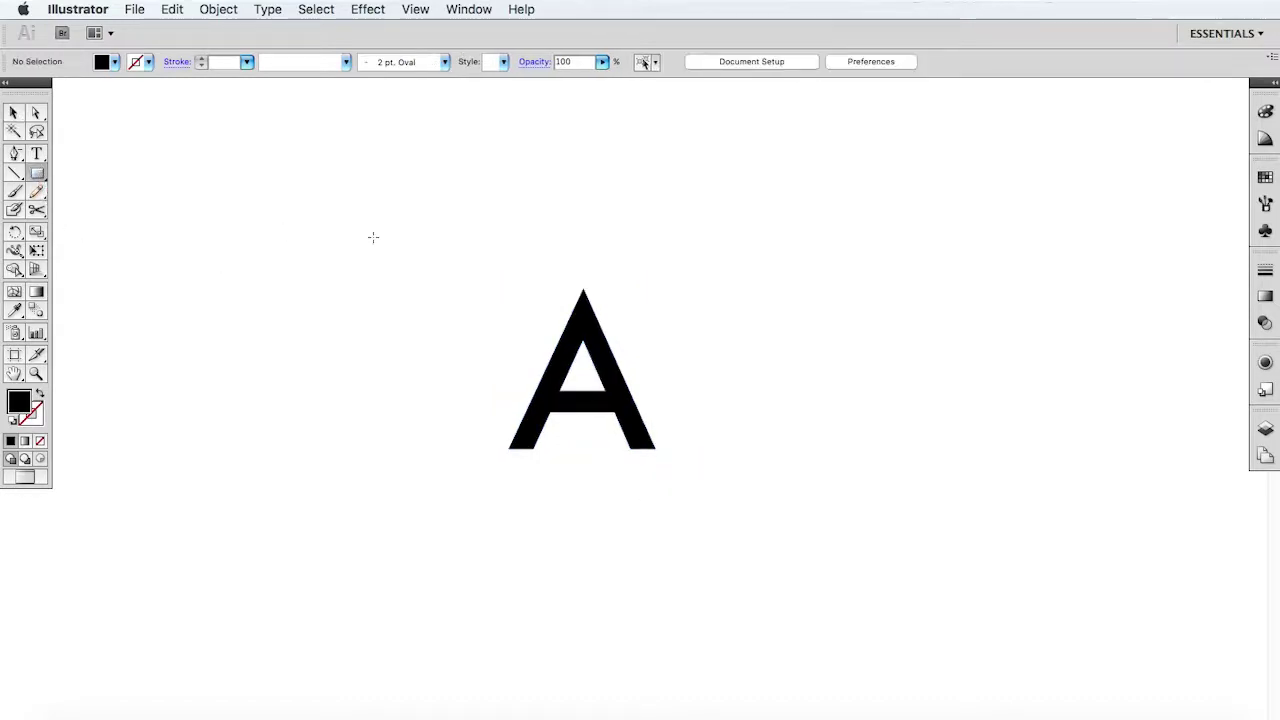
scroll(766, 315, right, 1)
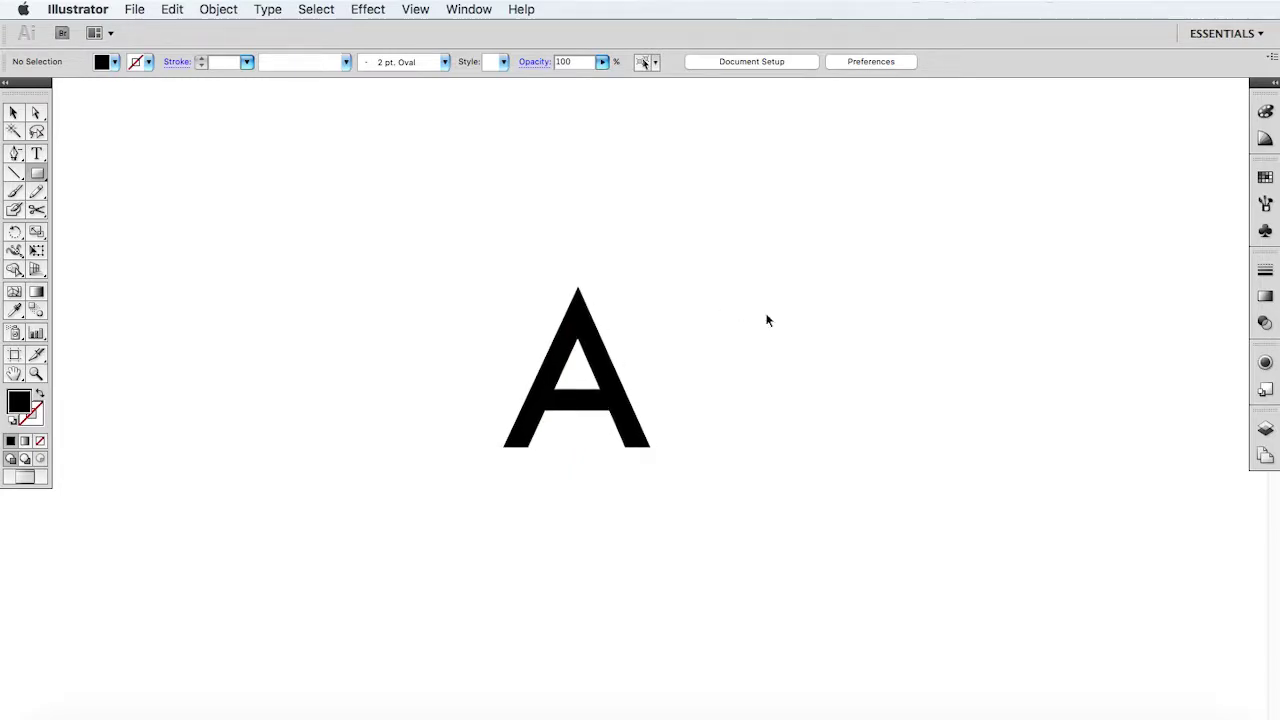
key(super+equal)
key(super+equal)
key(super+equal)
key(super+equal)
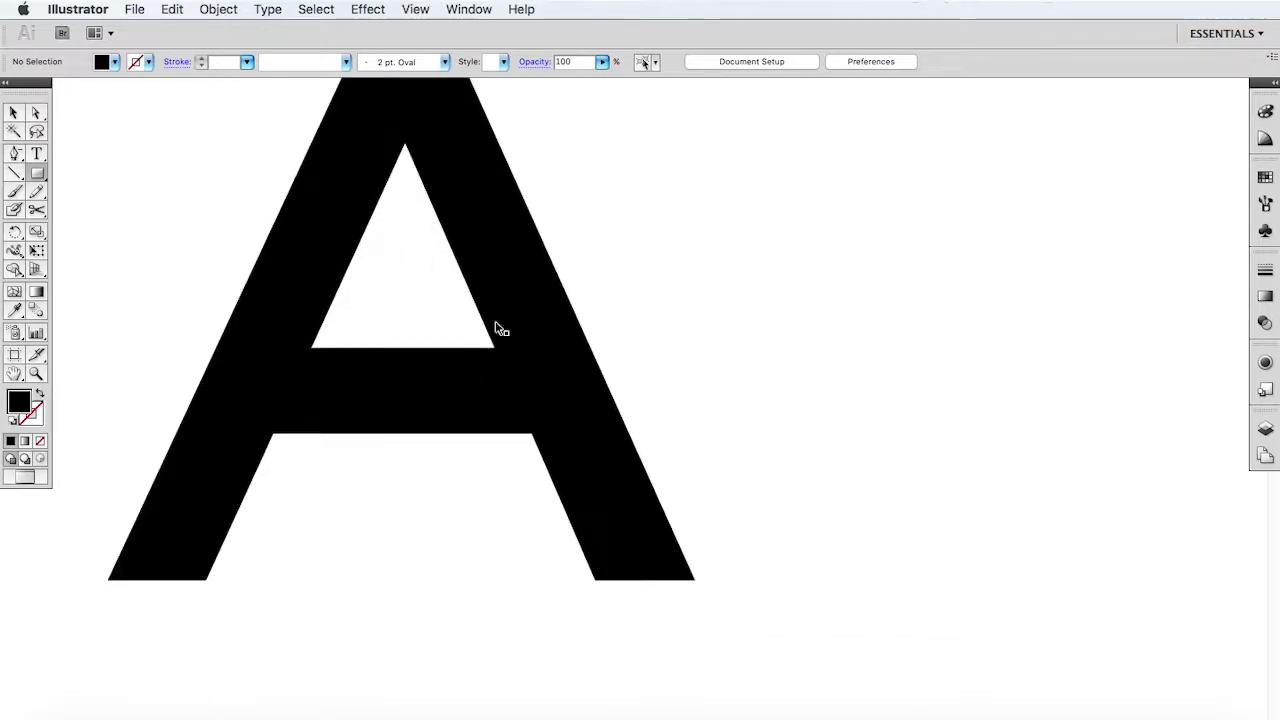
key(super+equal)
scroll(409, 334, left, 5)
scroll(409, 334, up, 3)
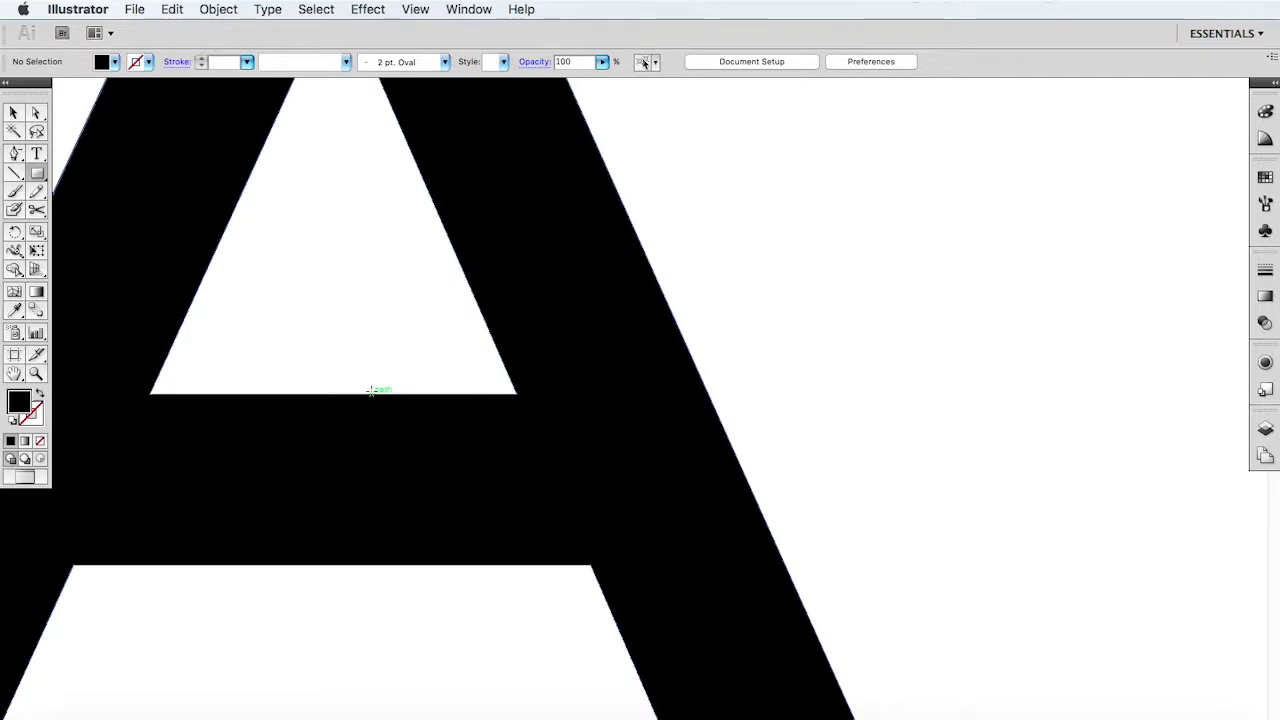
Step: Draw a rectangle across the A's right leg just above the crossbar
drag(371, 393, 891, 196)
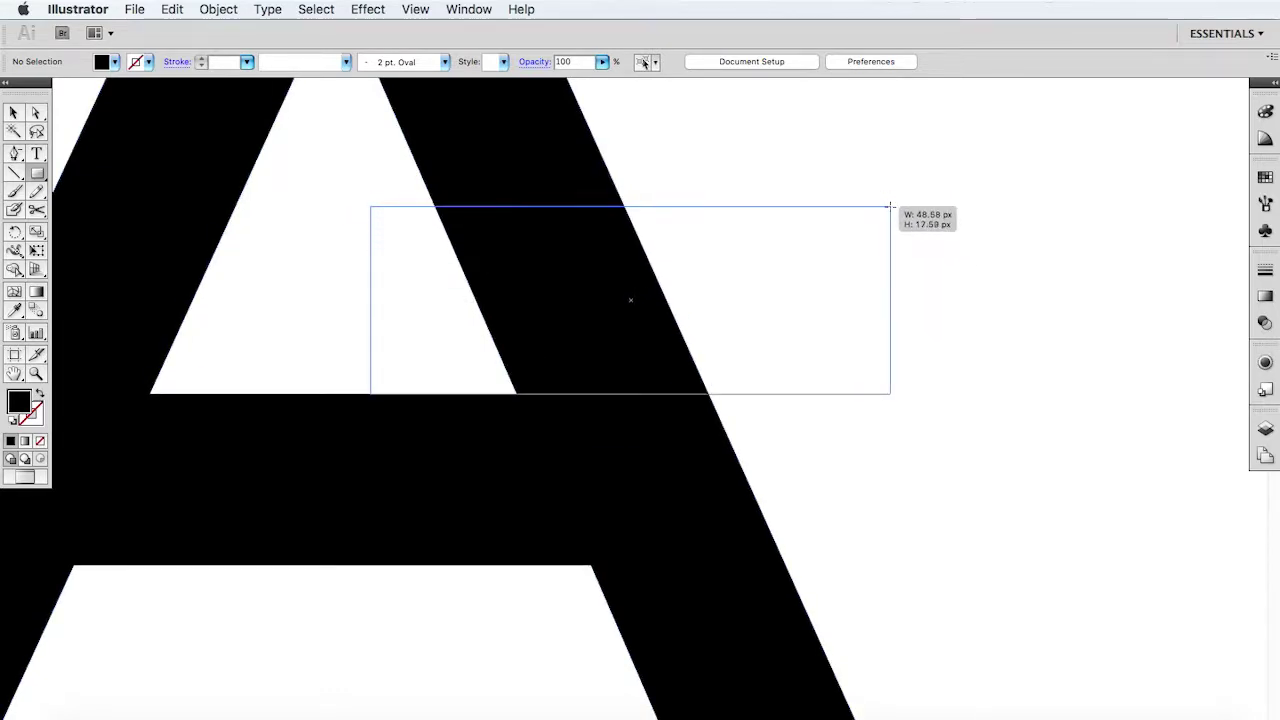
drag(891, 196, 891, 206)
key(v)
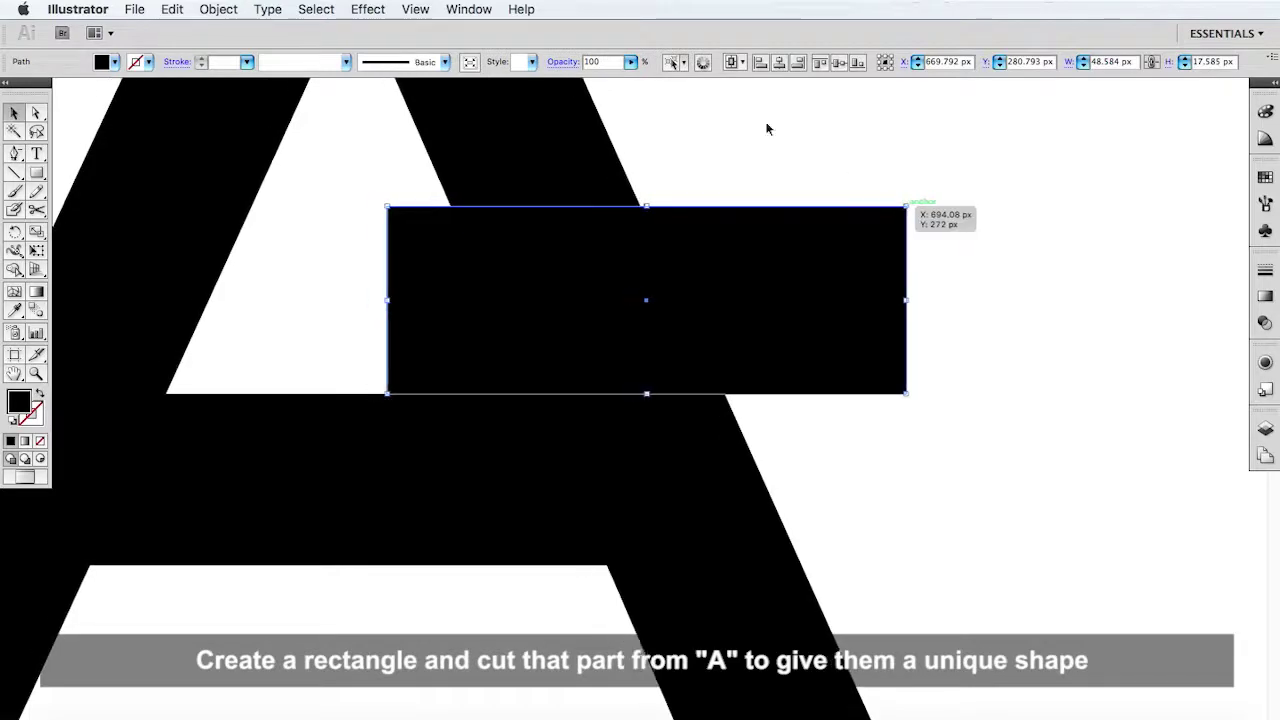
Step: Check the shapes in Outline view, return to Preview, and select both the rectangle and A
click(367, 9)
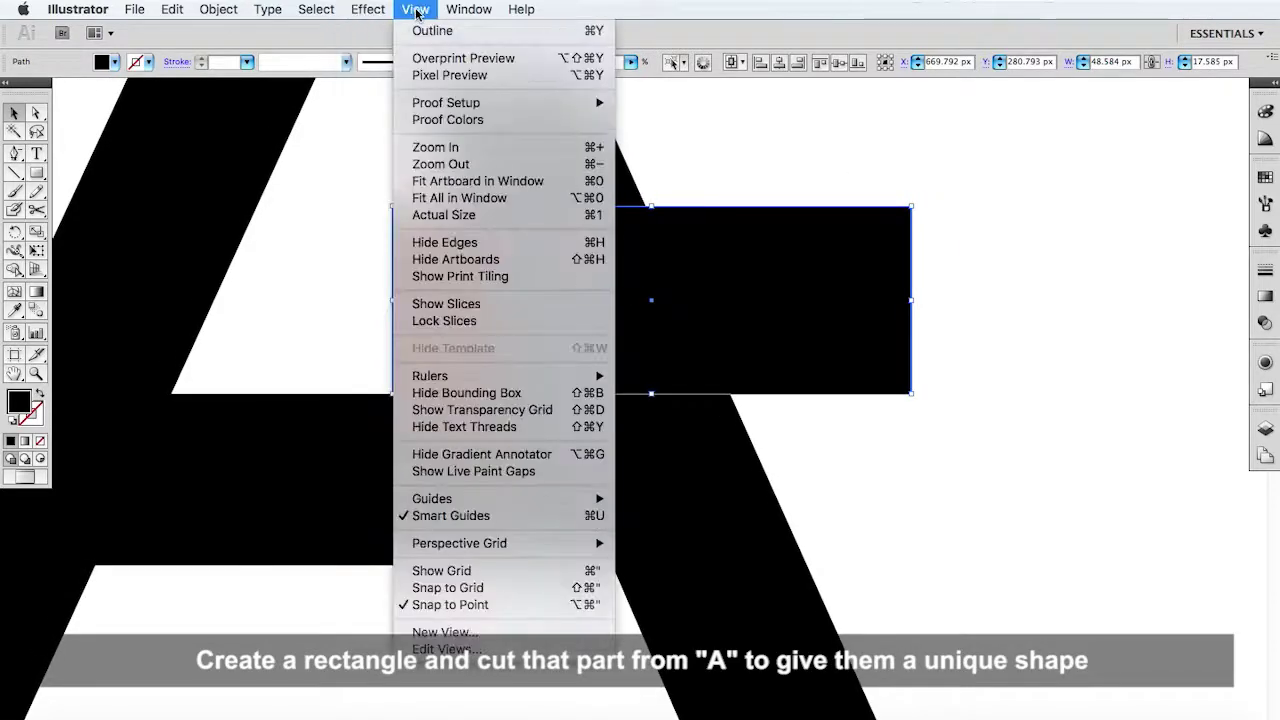
click(412, 30)
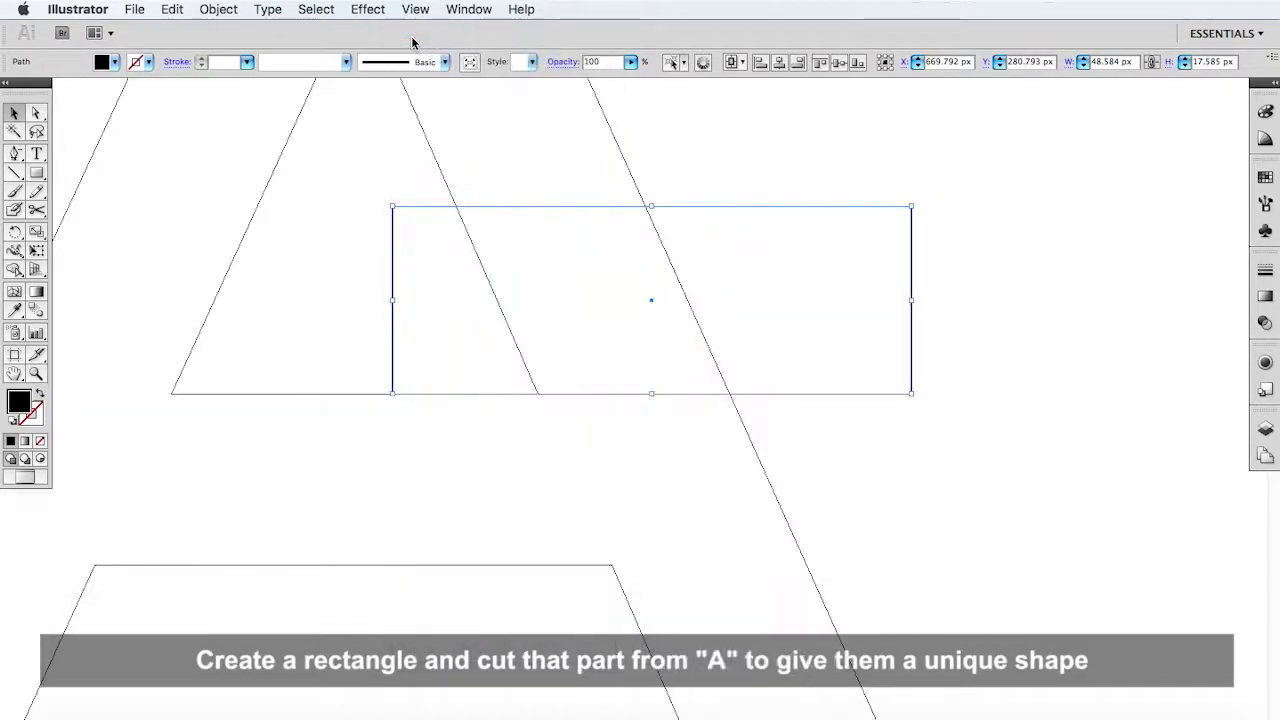
click(415, 9)
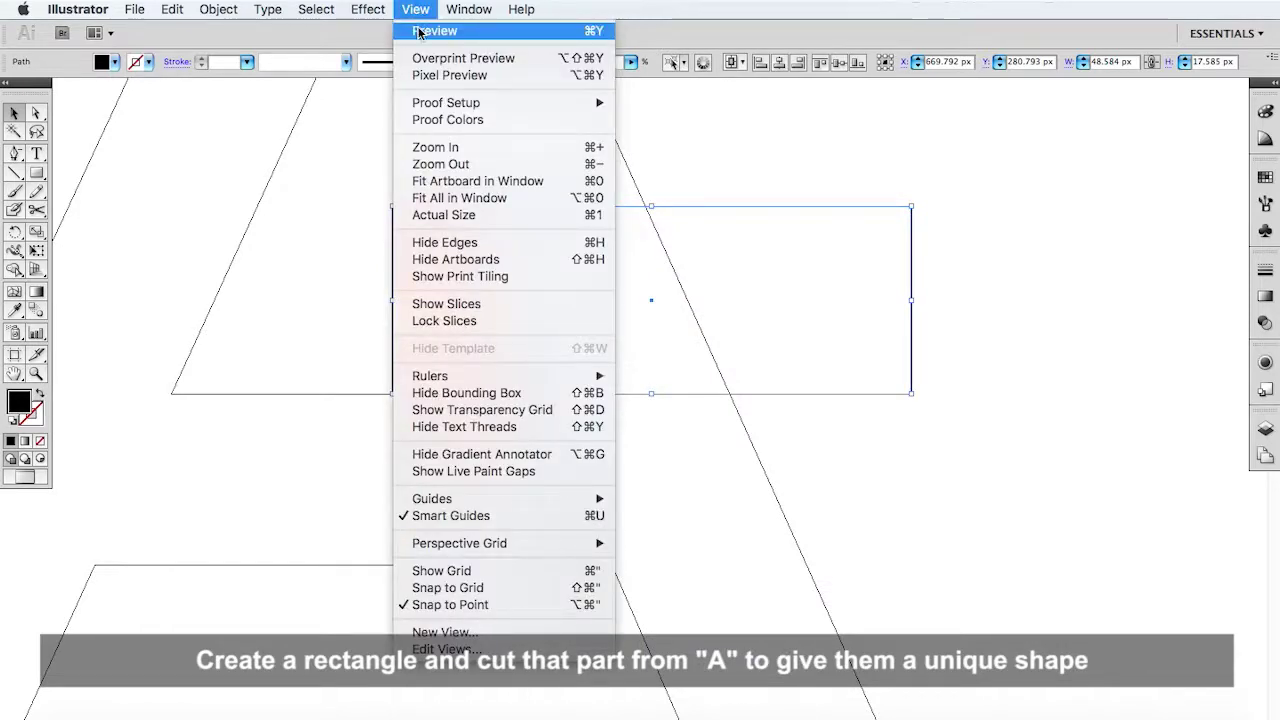
click(418, 28)
drag(417, 189, 492, 228)
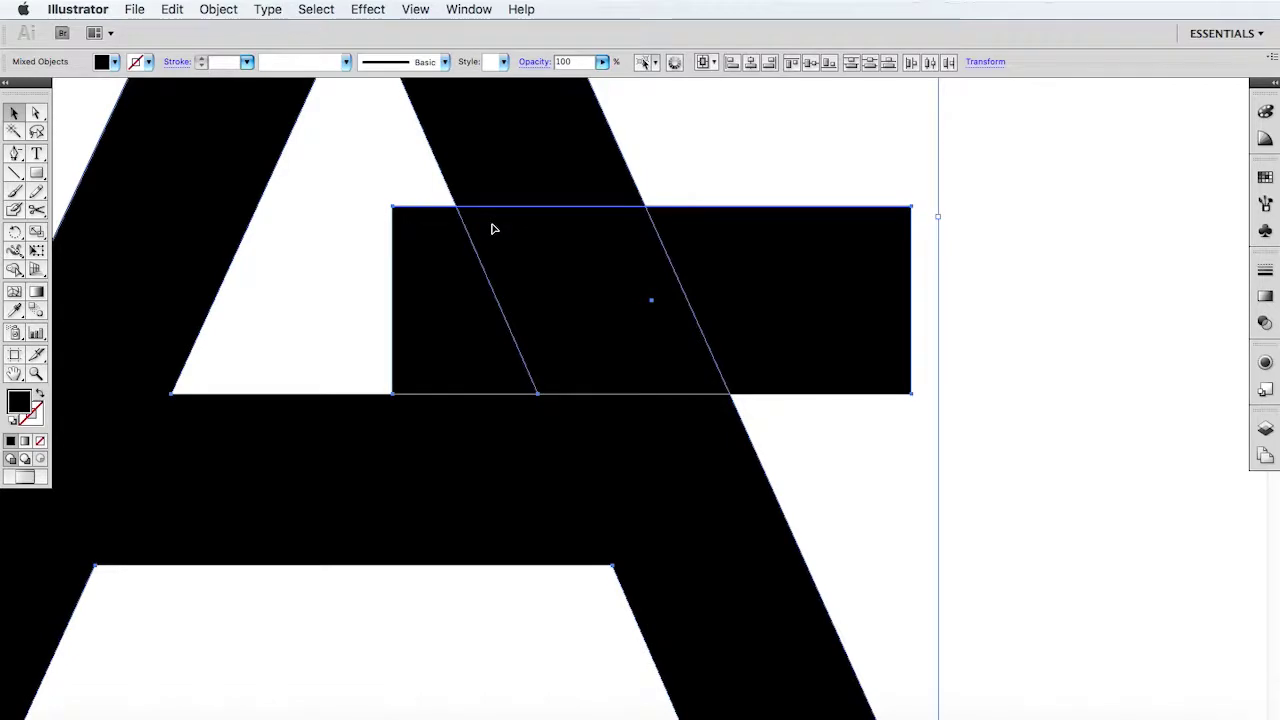
key(ctrl+minus)
key(ctrl+minus)
key(ctrl+minus)
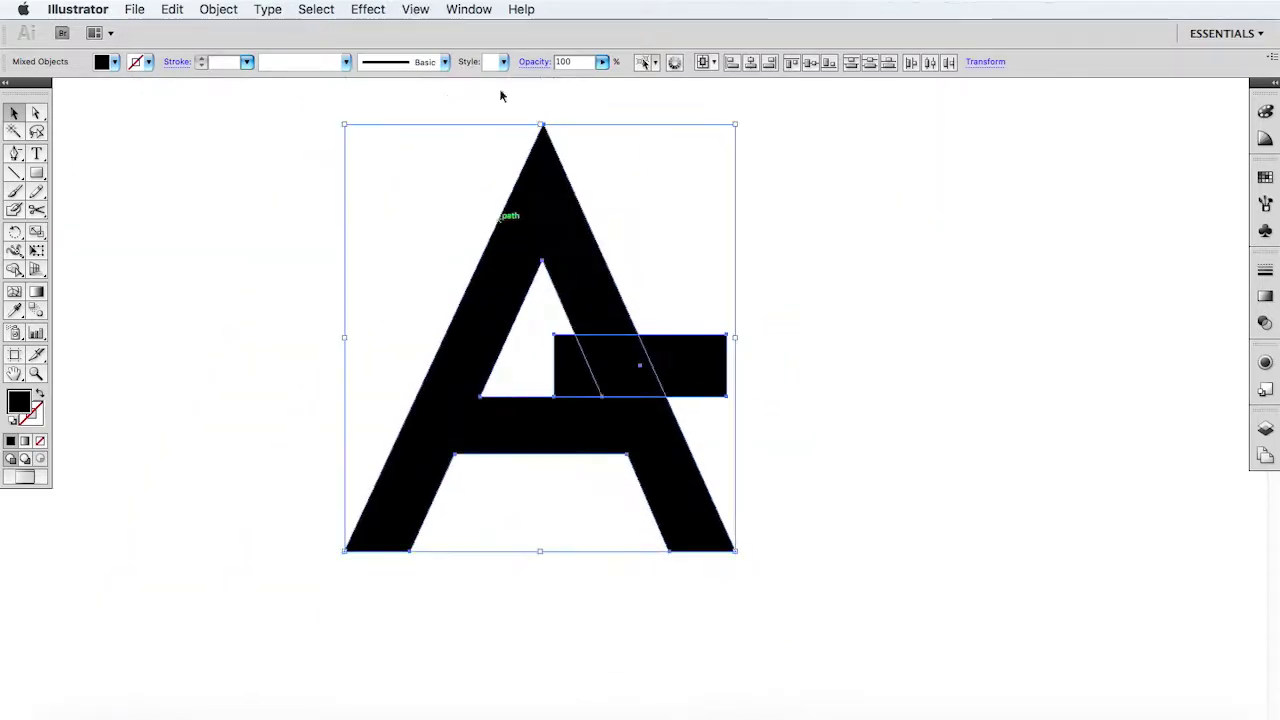
Step: Subtract the rectangle from the A with Pathfinder's Minus Front
click(469, 9)
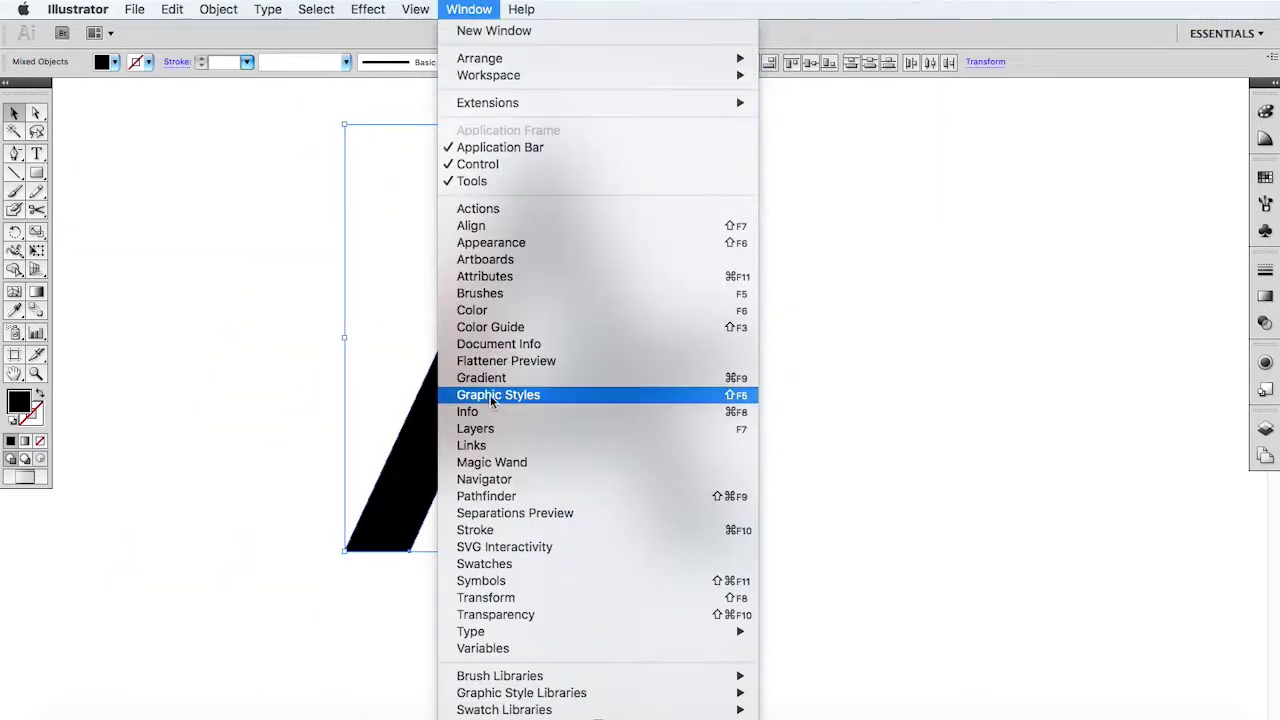
click(480, 496)
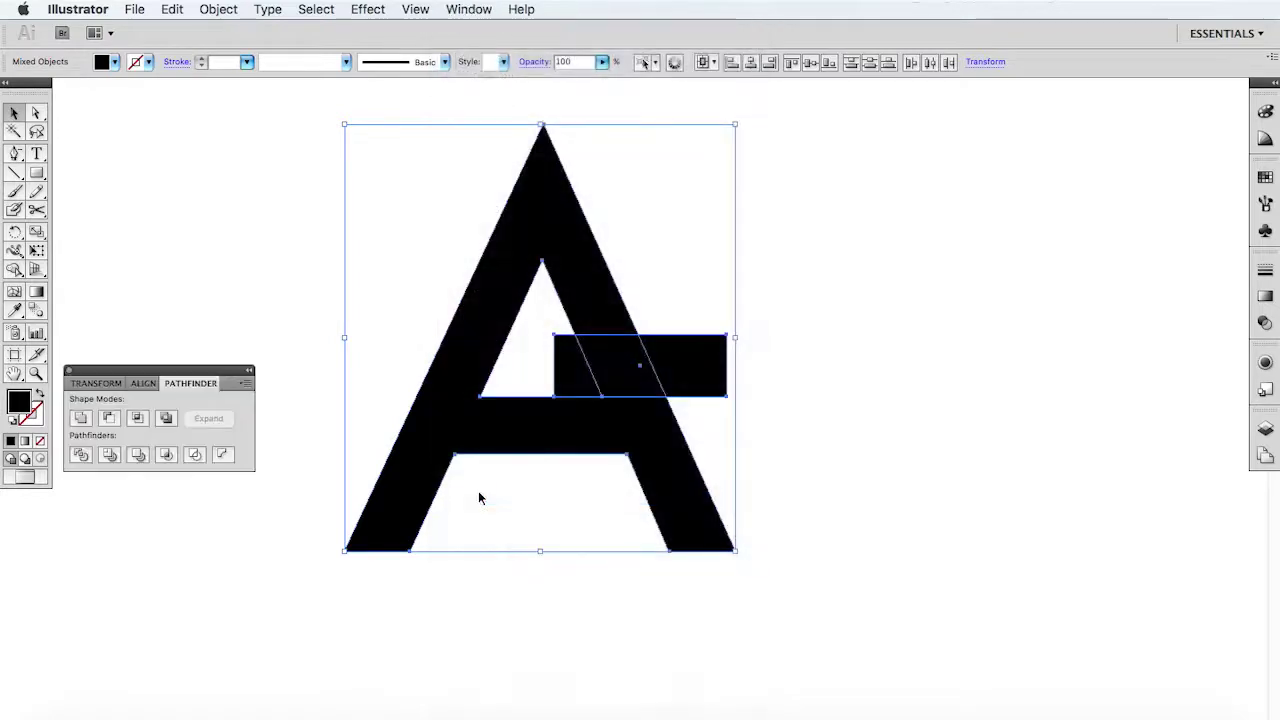
click(110, 418)
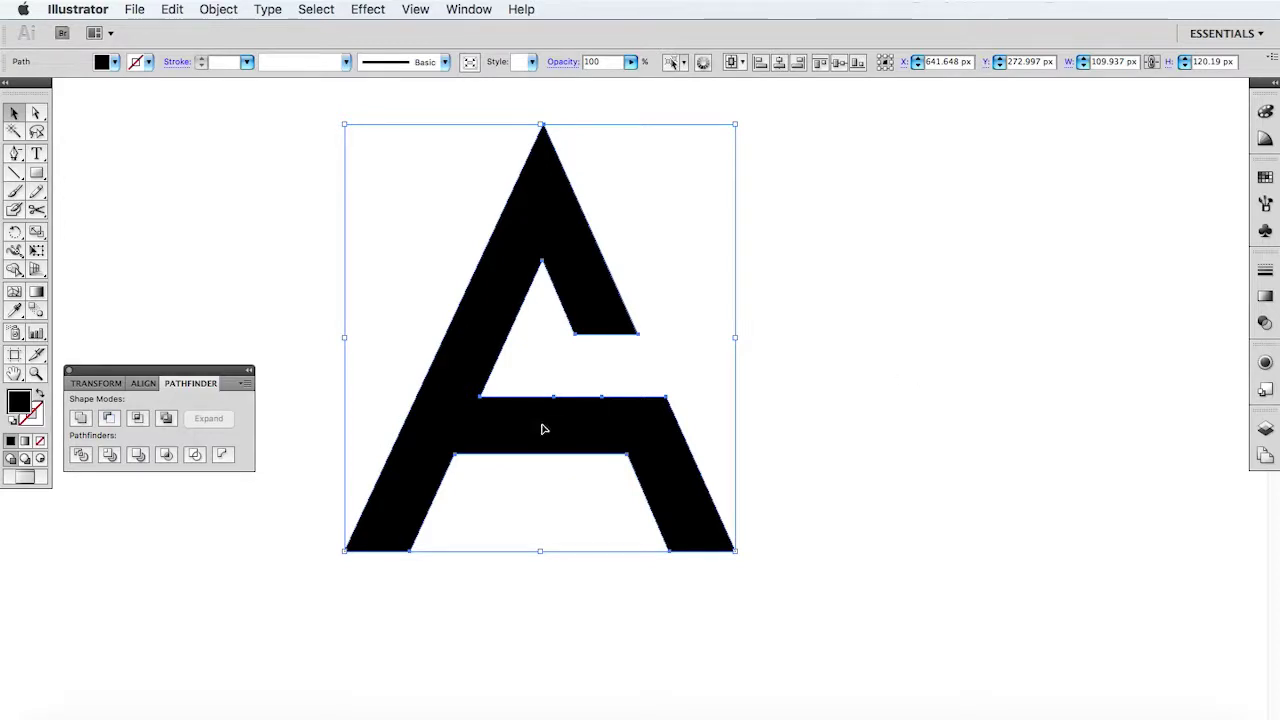
Step: Add an anchor point on the crossbar's top edge, then reselect the whole A path
key(p)
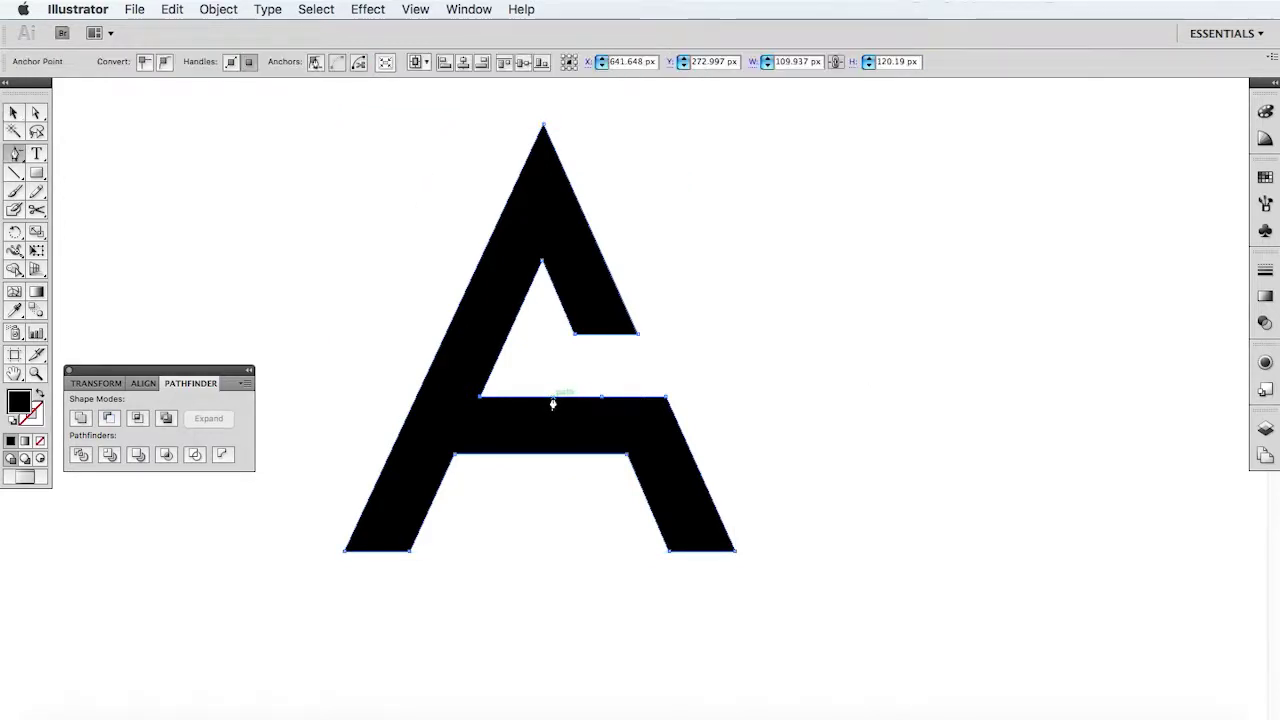
click(558, 398)
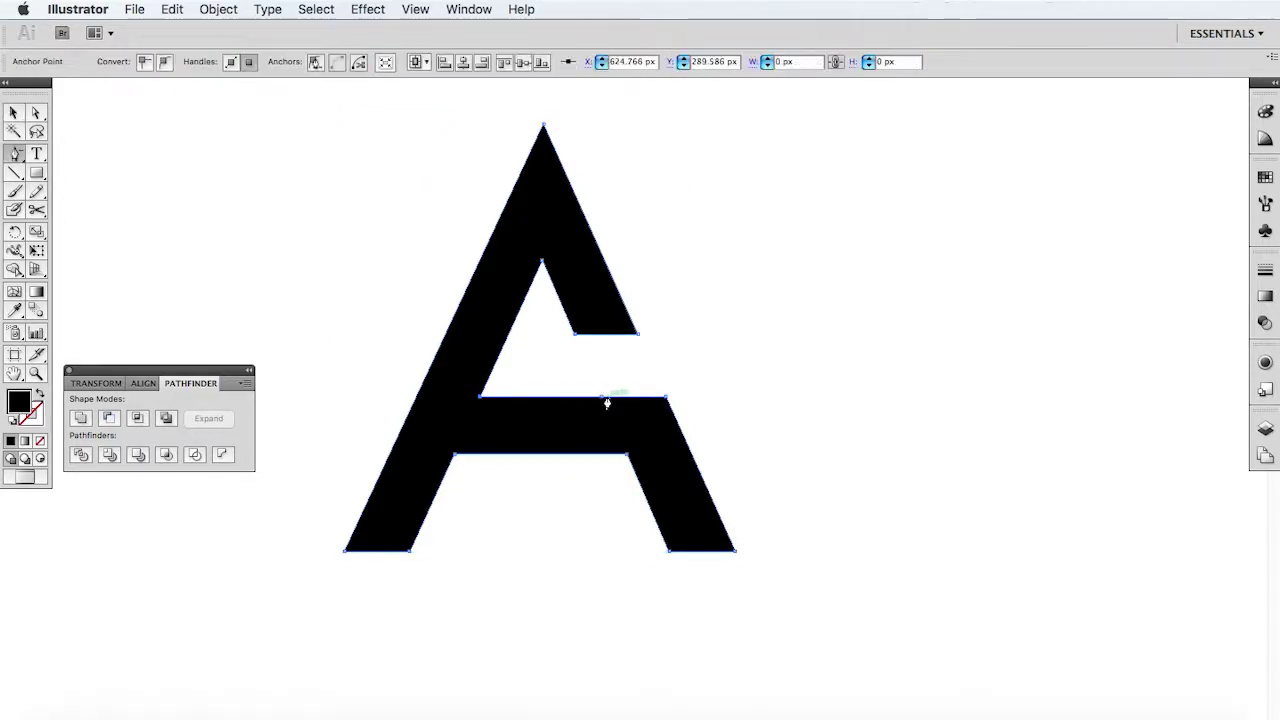
key(v)
click(712, 367)
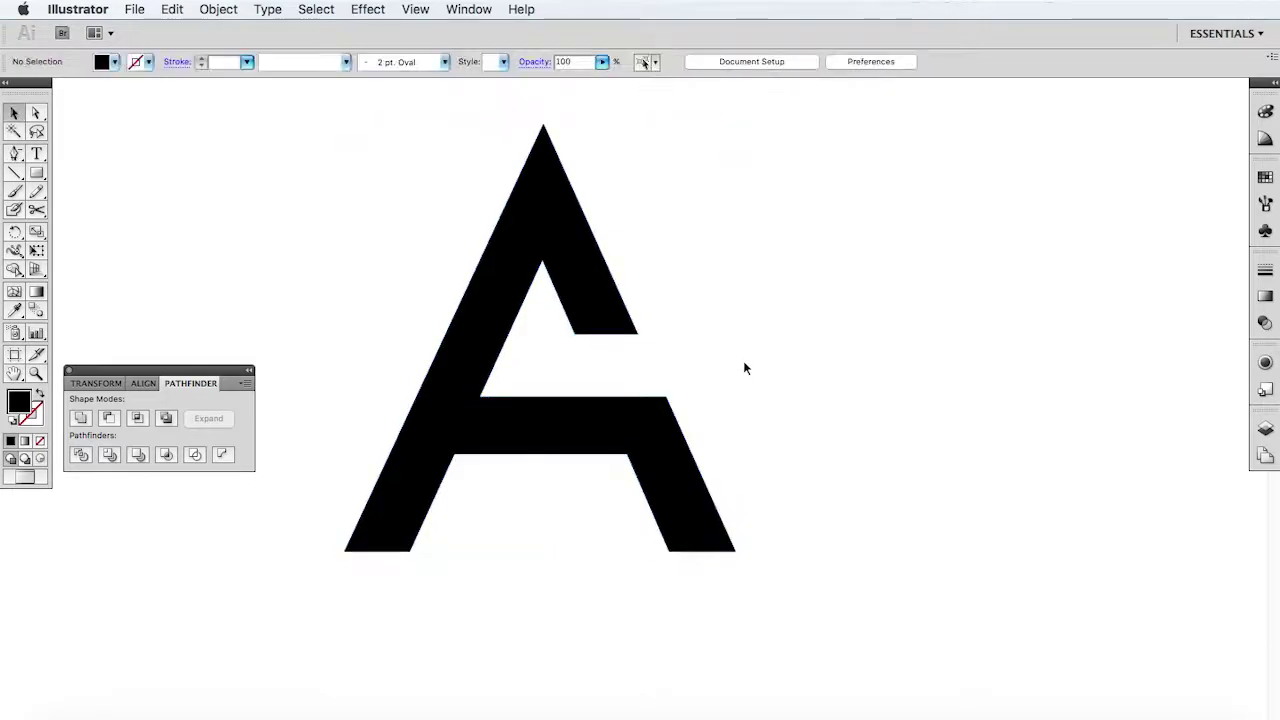
click(645, 413)
key(ctrl+minus)
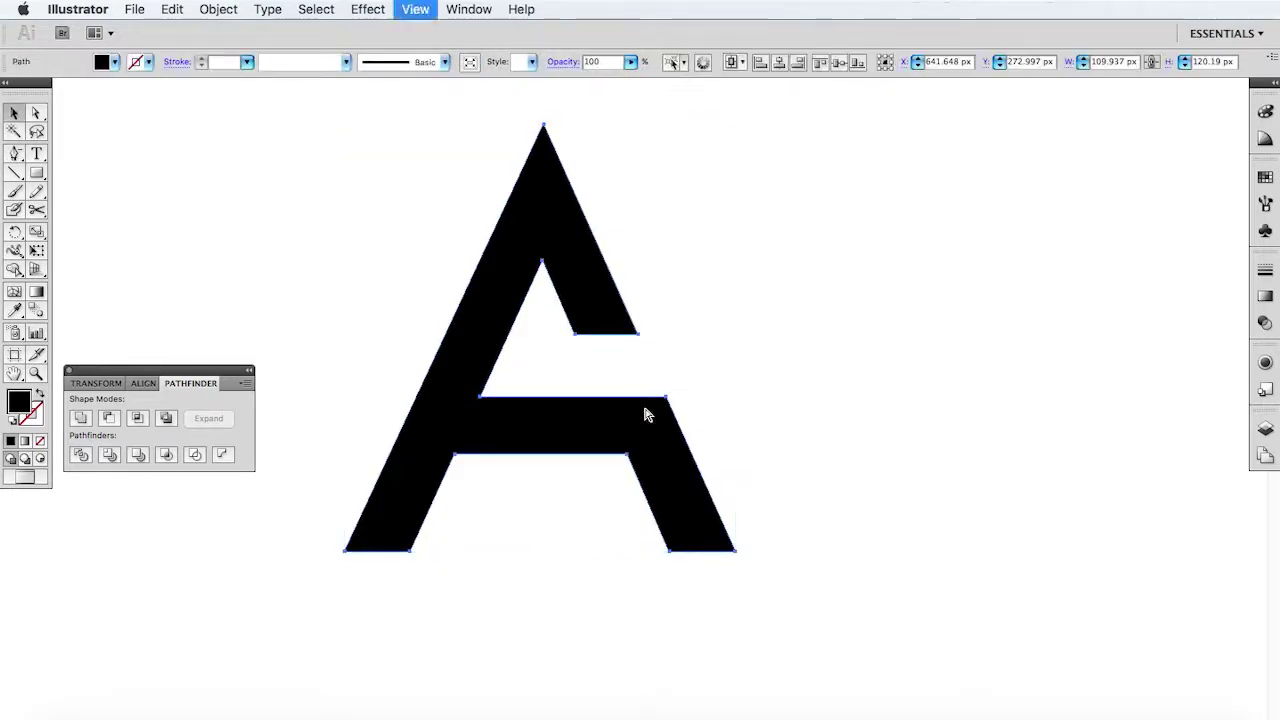
Step: Copy the A and paste it in place on top of the original
scroll(645, 417, down, 2)
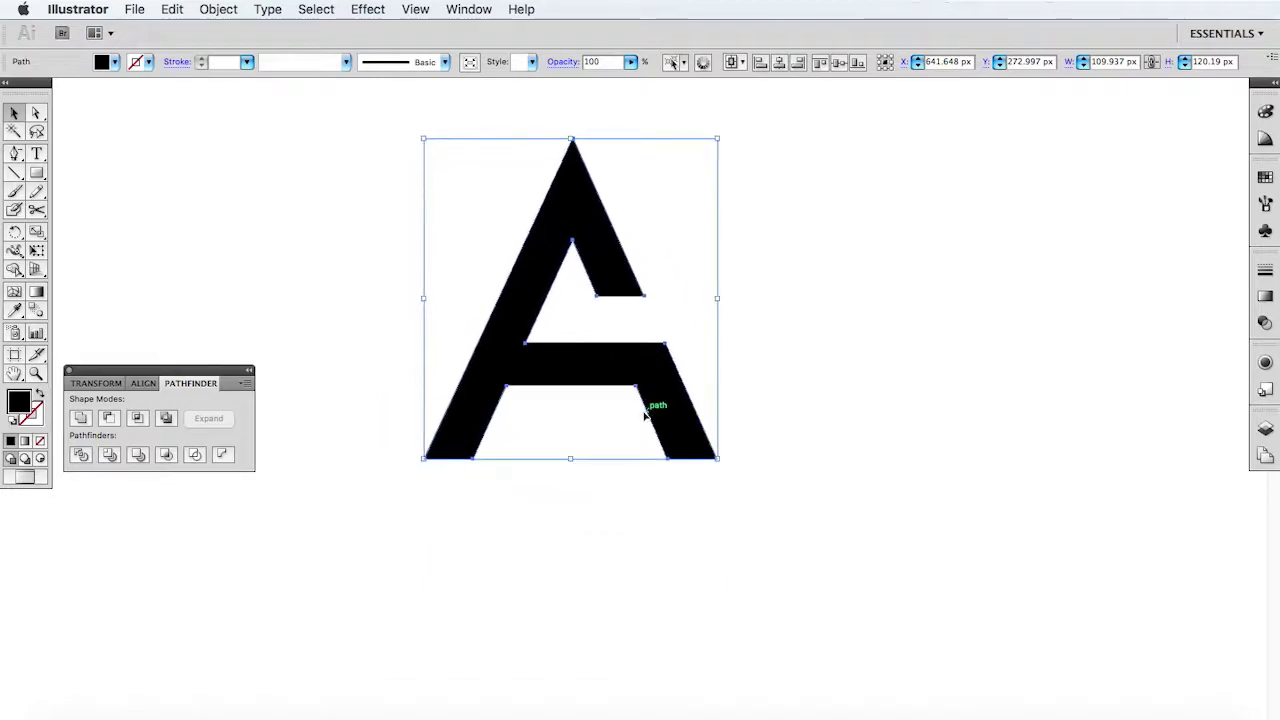
scroll(380, 200, left, 1)
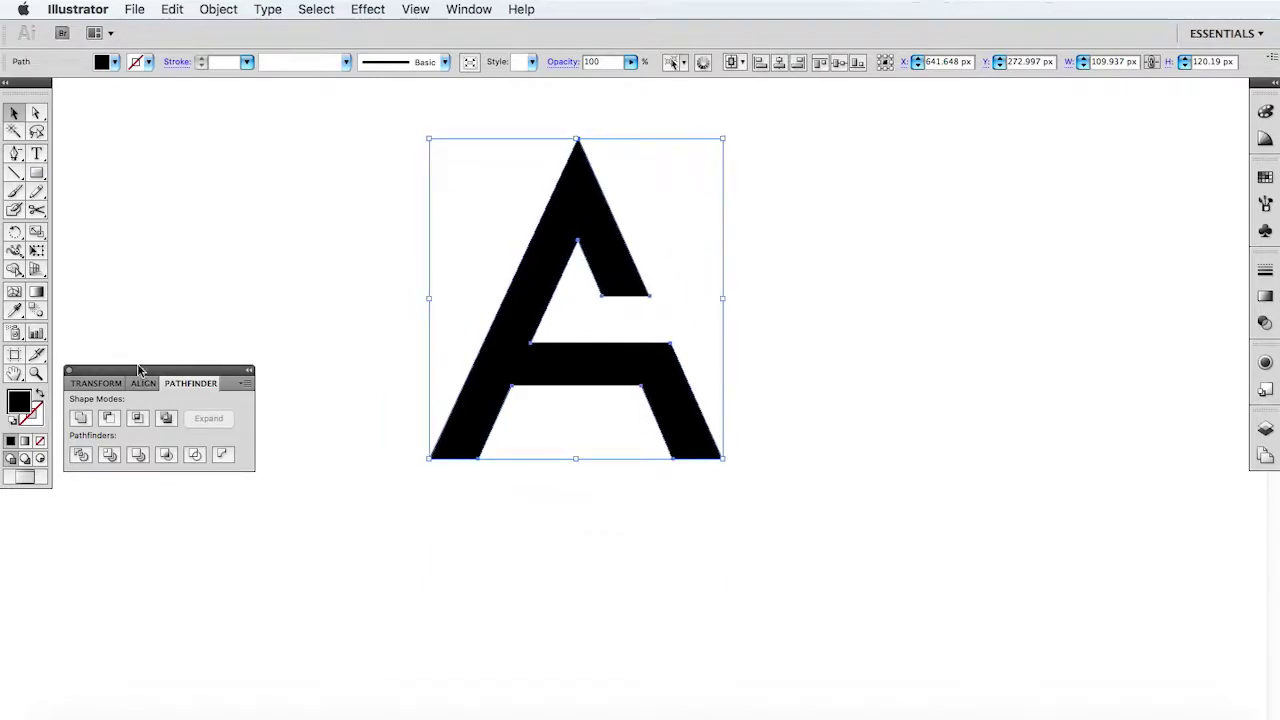
click(225, 9)
mouse_move(172, 9)
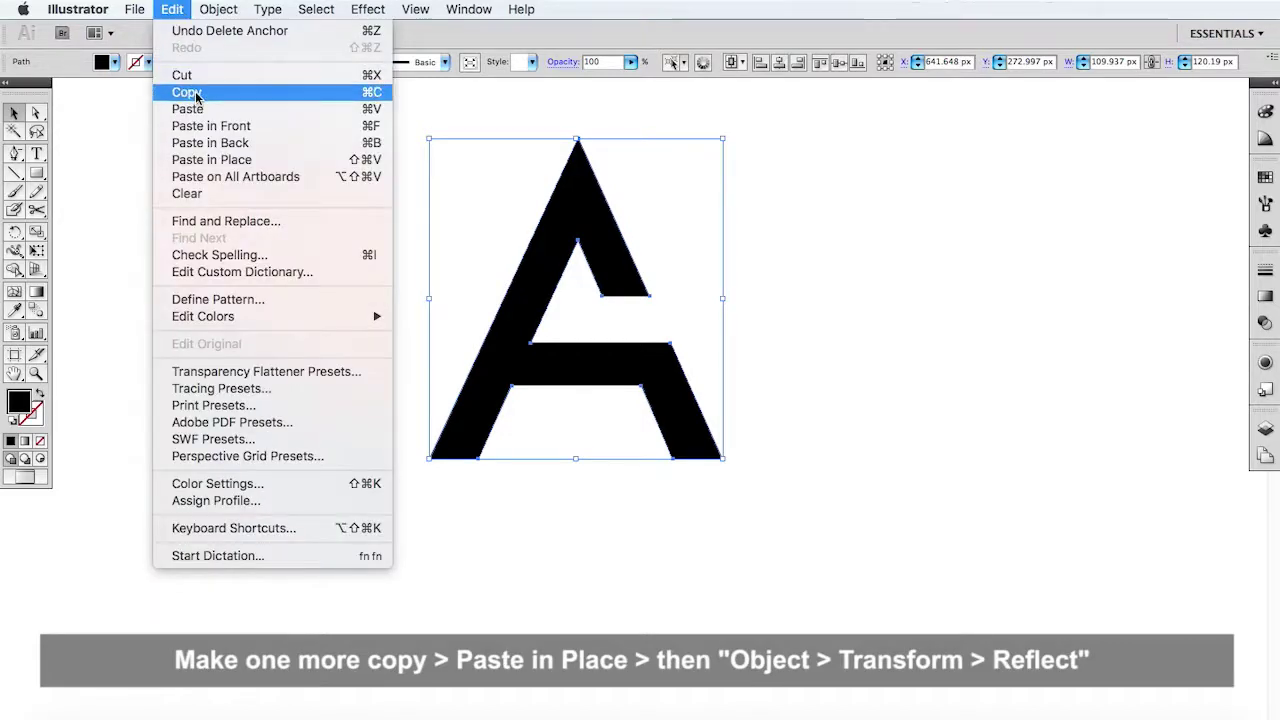
click(196, 92)
click(180, 12)
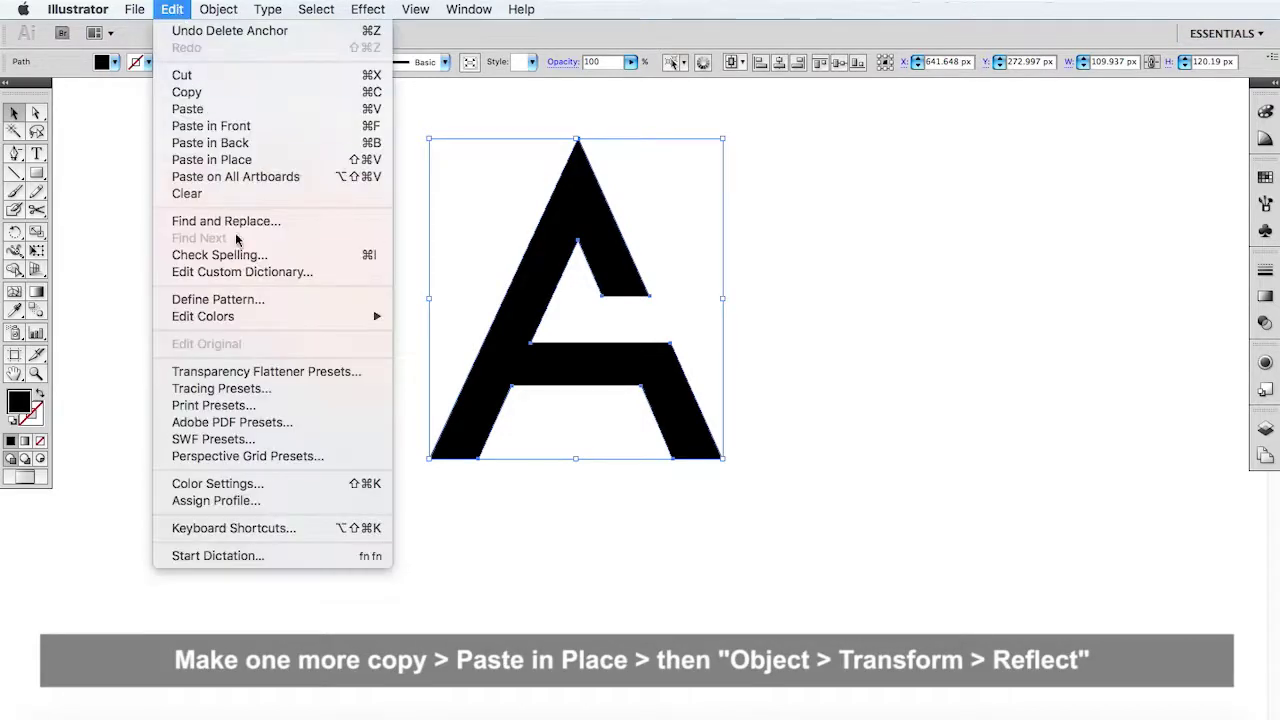
click(243, 165)
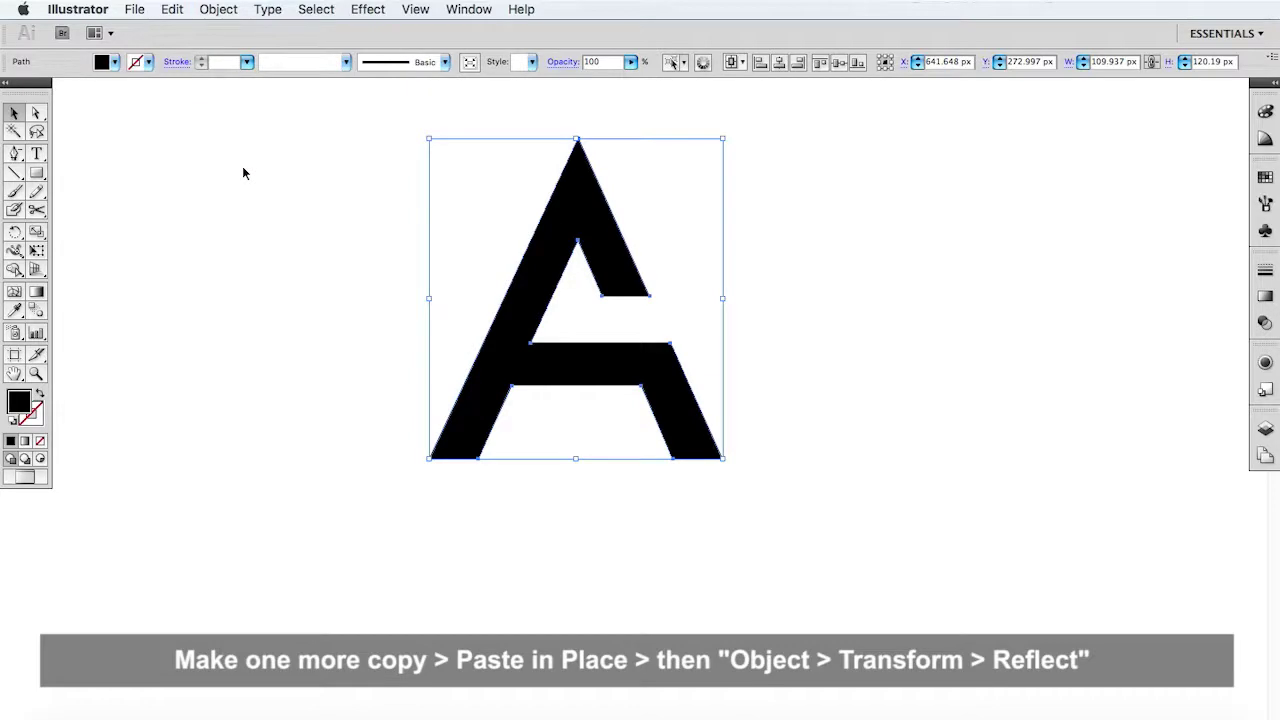
Step: Reflect the copy across a horizontal axis and drag it straight down beneath the A
click(217, 12)
mouse_move(239, 31)
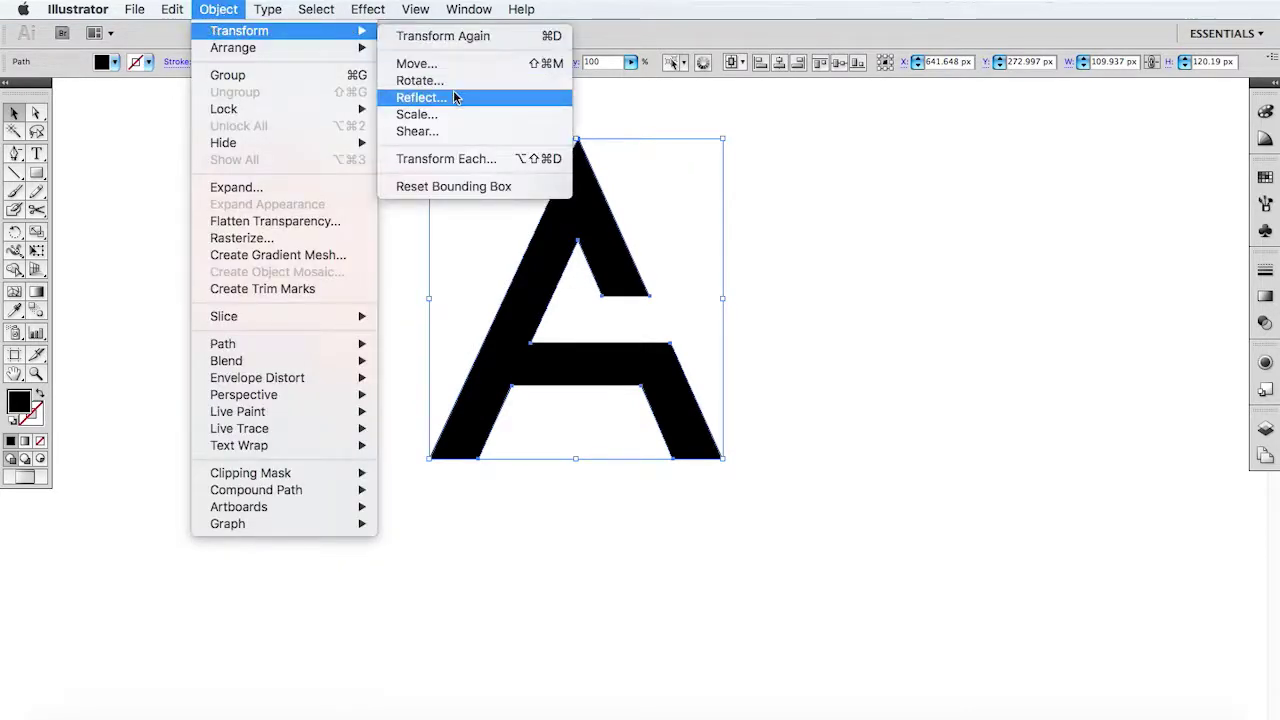
click(454, 97)
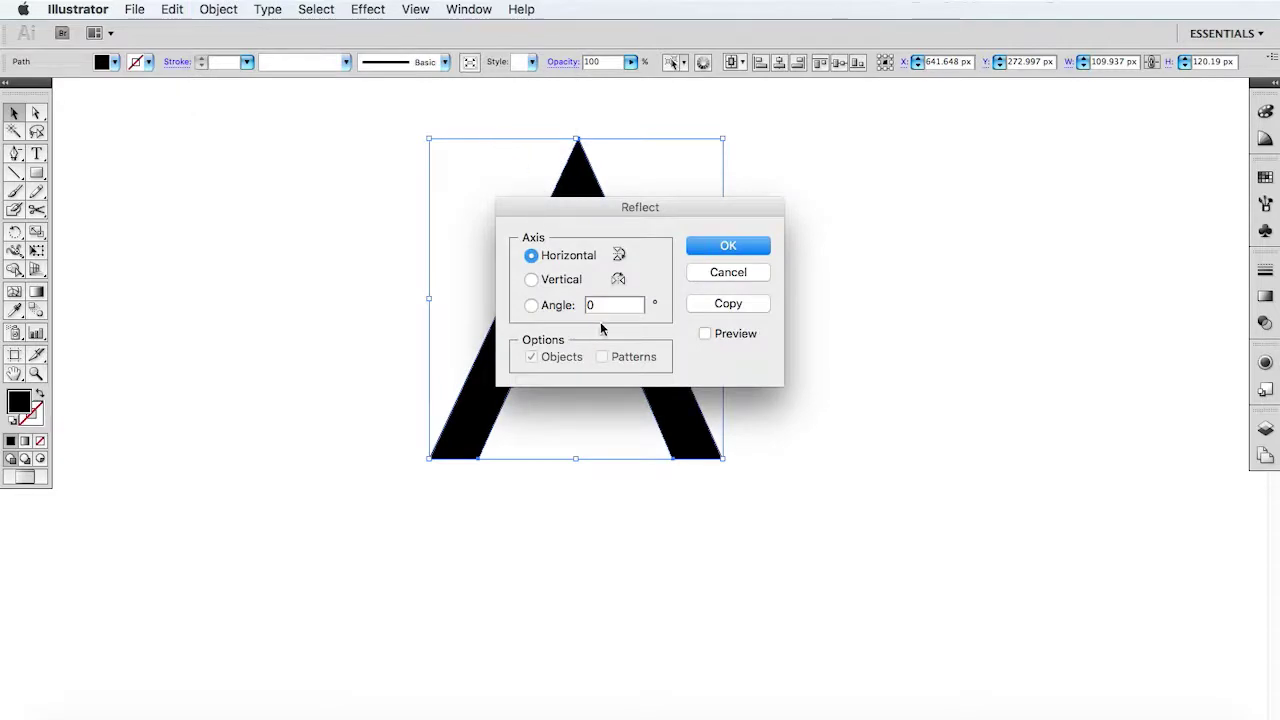
click(727, 246)
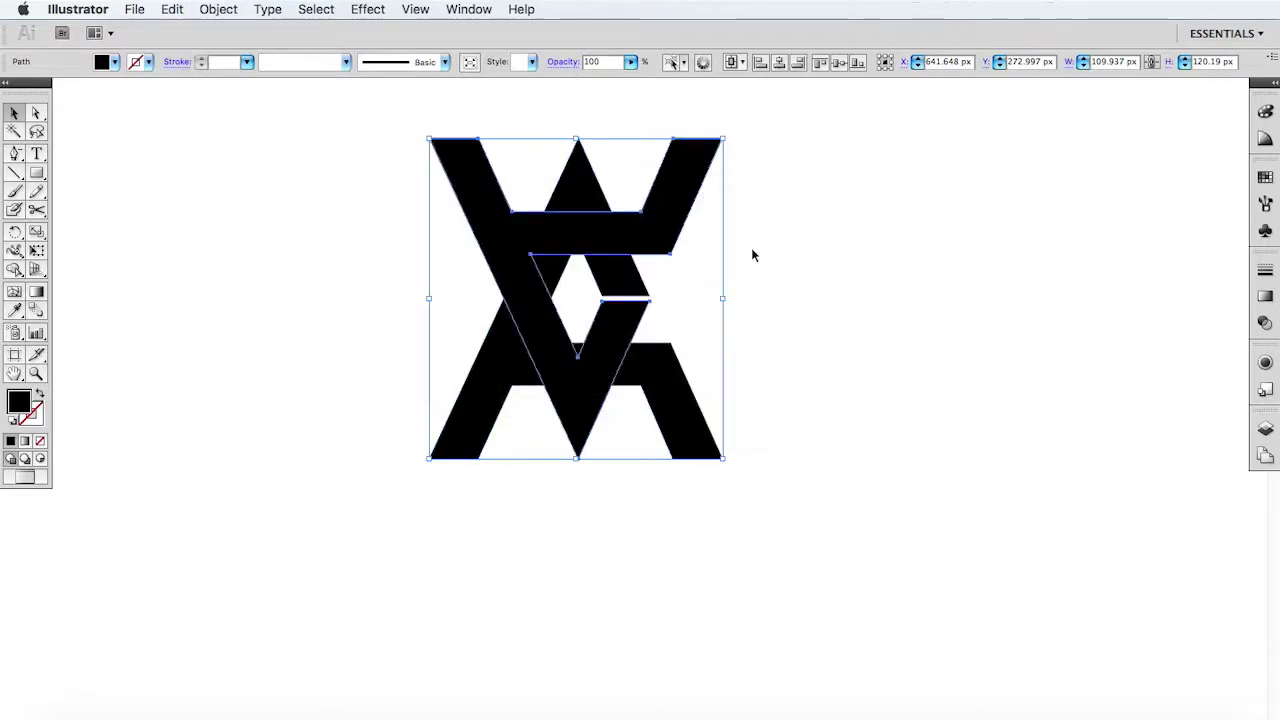
scroll(742, 244, right, 2)
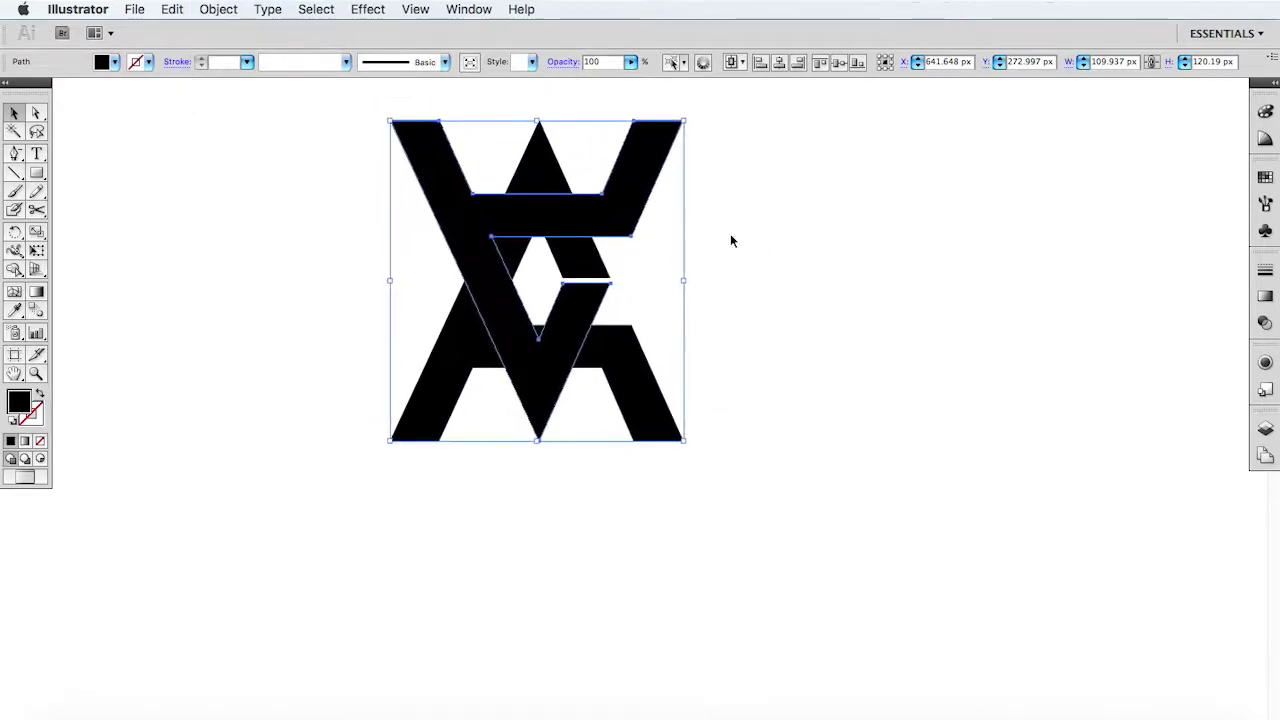
click(741, 238)
drag(637, 172, 634, 514)
click(729, 455)
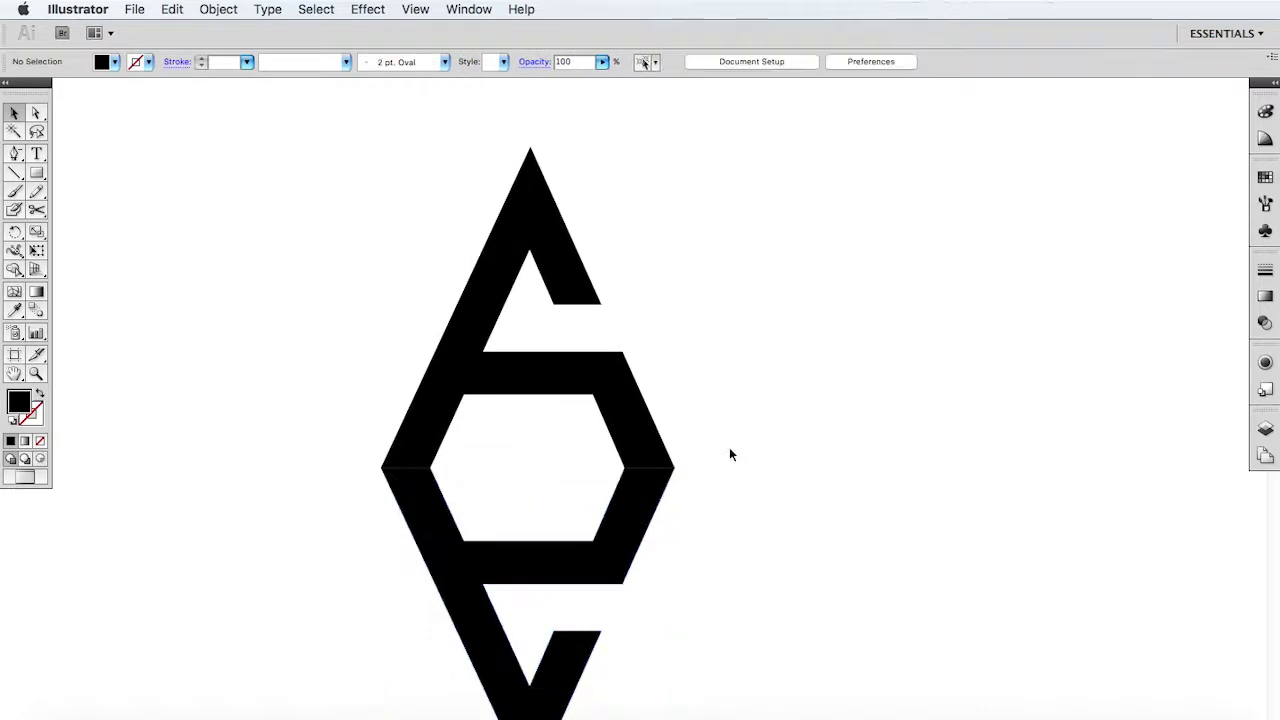
Step: Zoom in on where the upright A and its reflection meet
scroll(729, 455, right, 3)
scroll(729, 455, right, 2)
key(z)
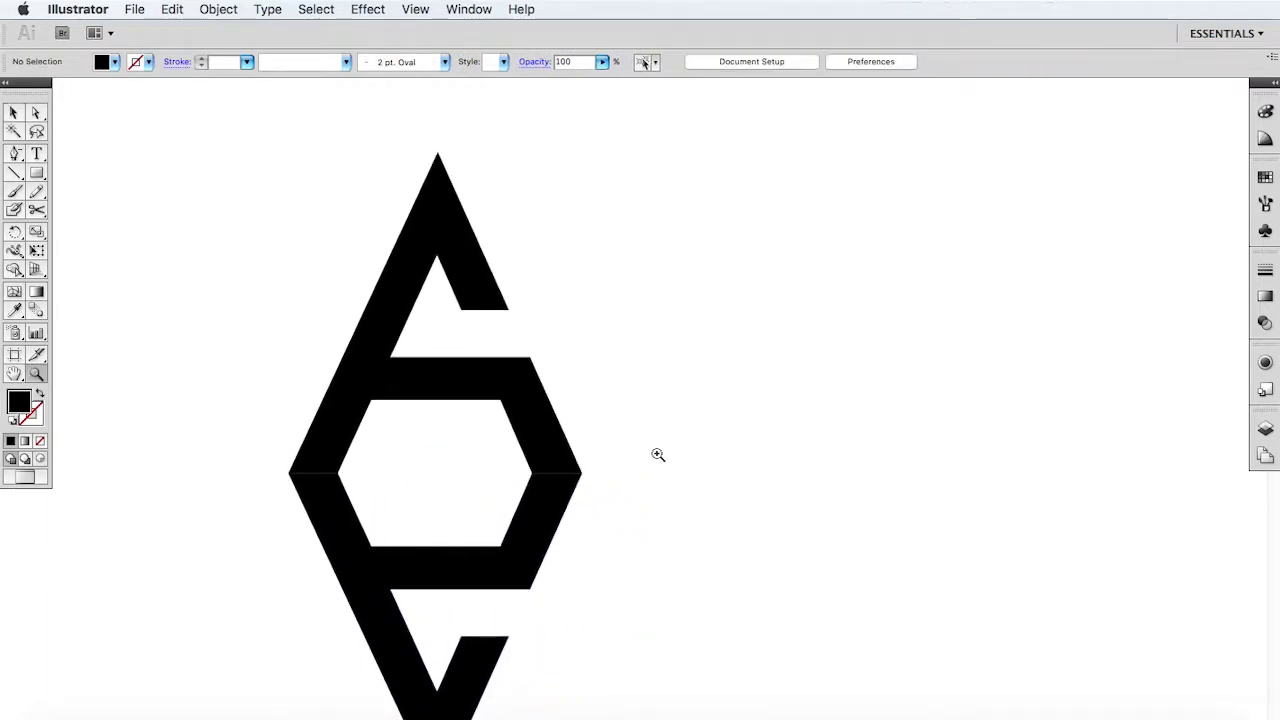
drag(646, 456, 491, 493)
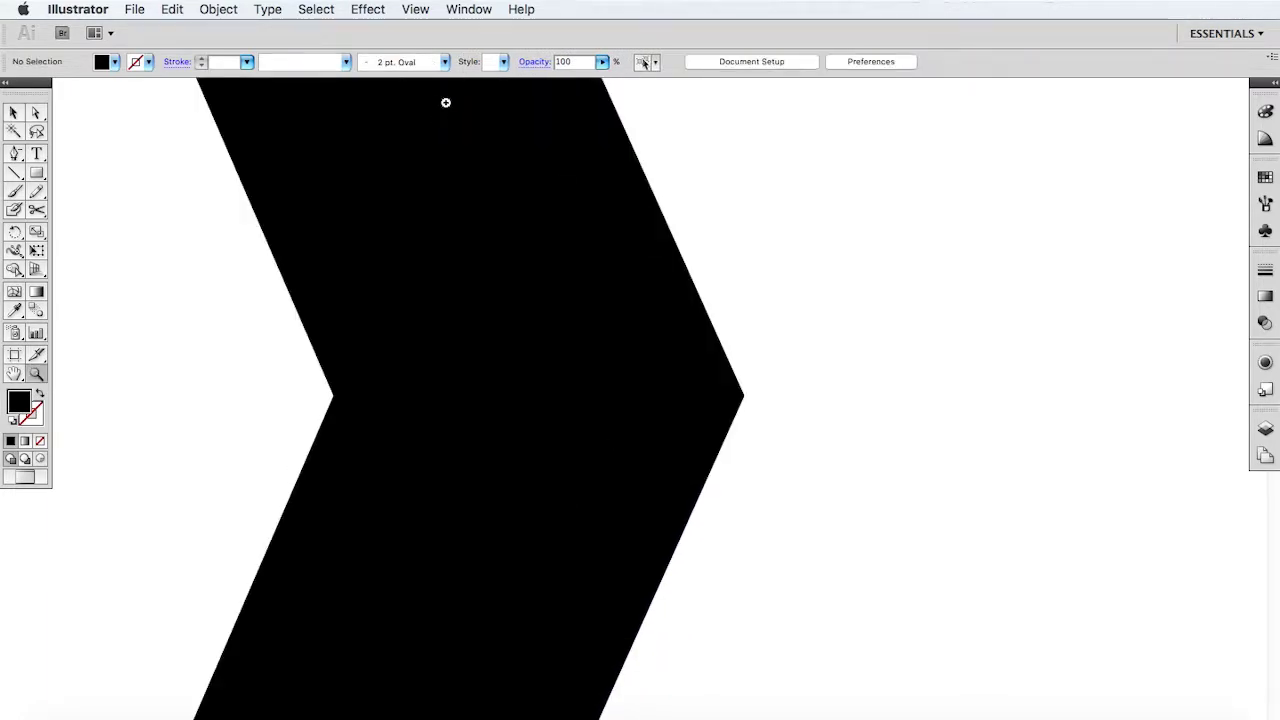
click(415, 9)
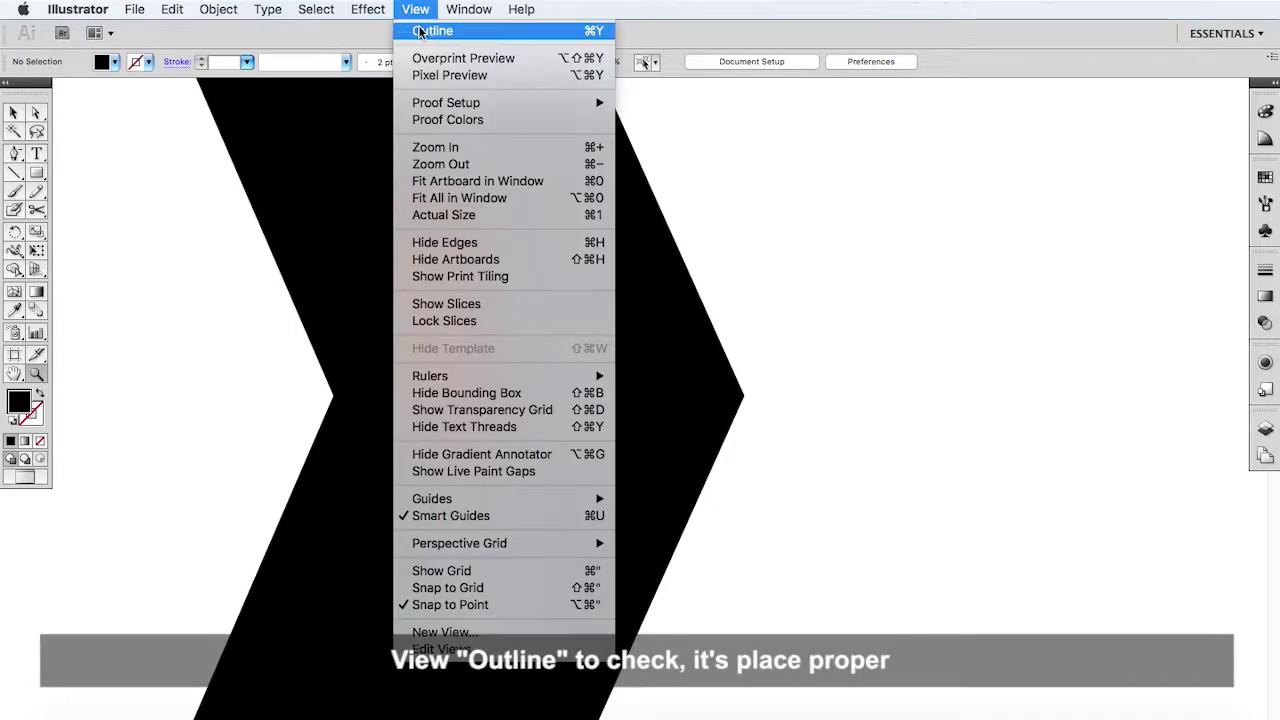
click(419, 31)
click(416, 9)
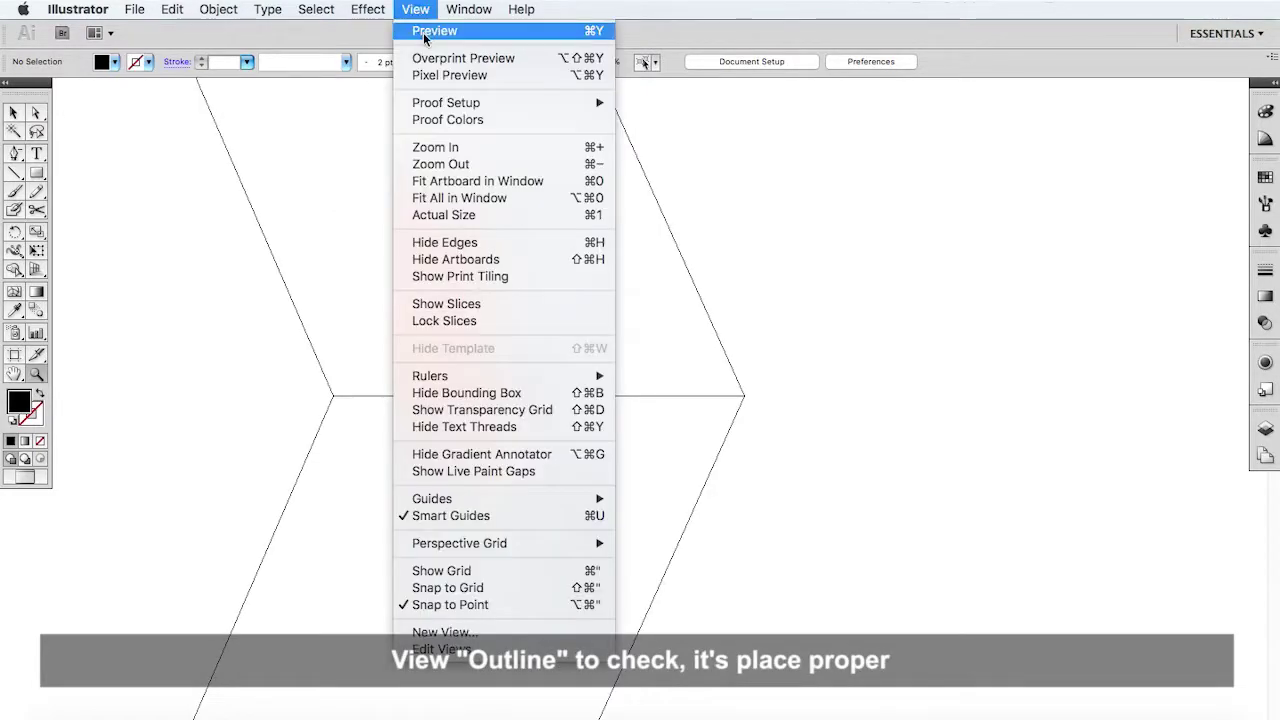
click(428, 31)
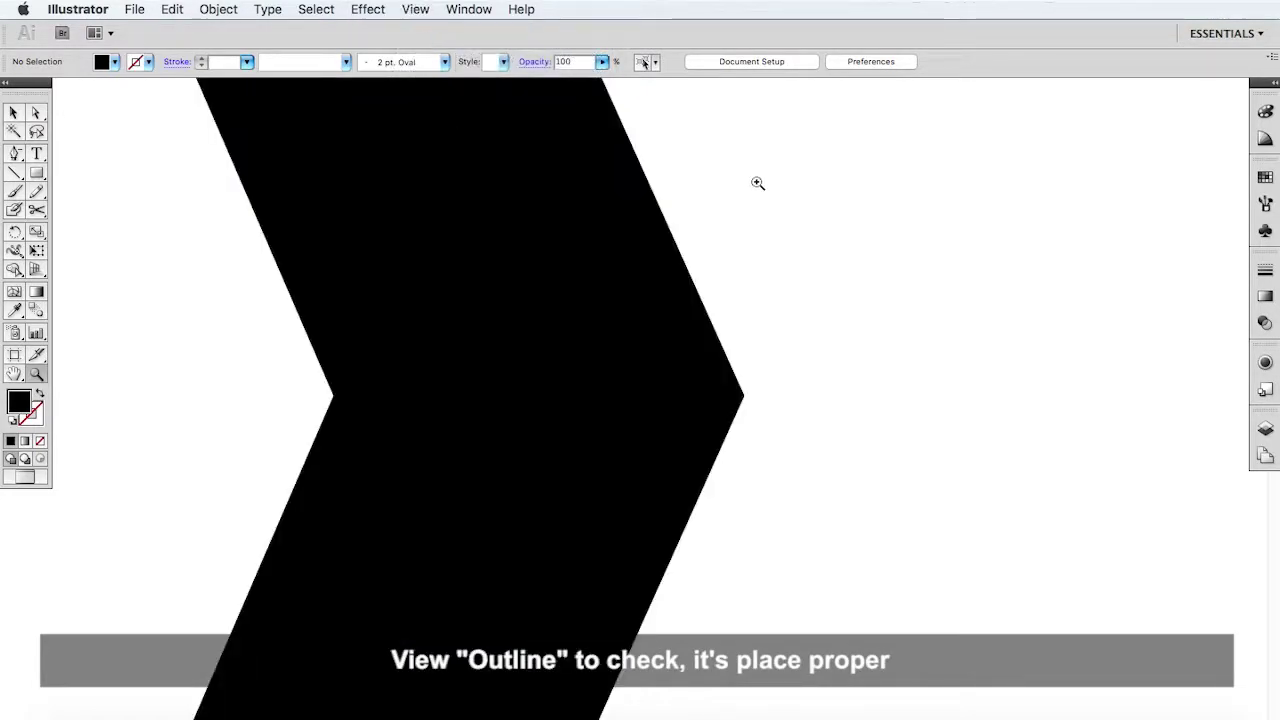
key(v)
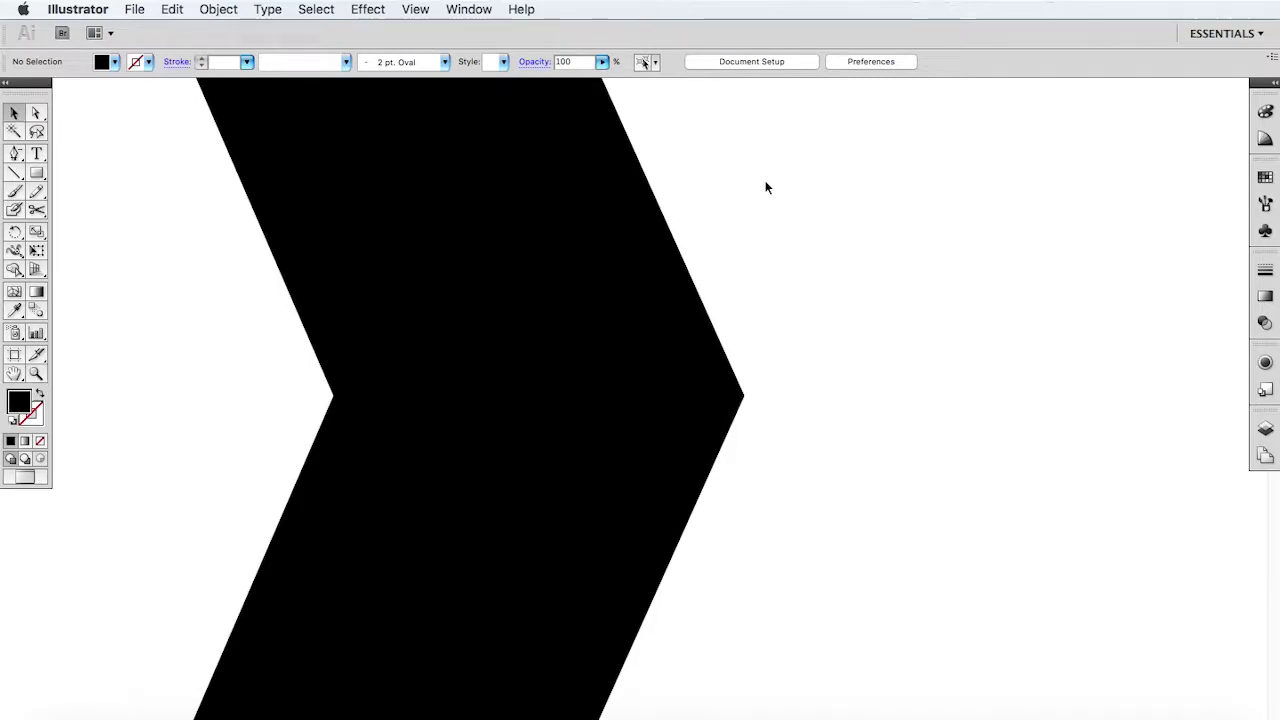
key(ctrl+0)
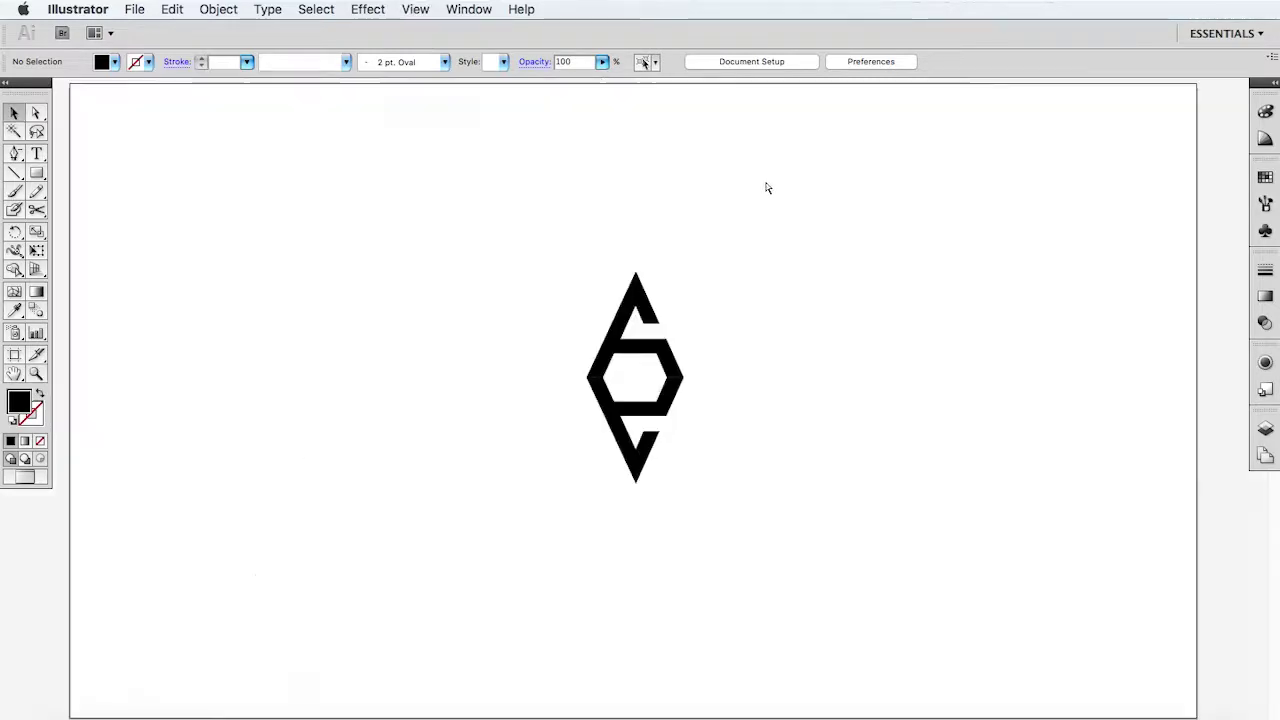
key(ctrl+plus)
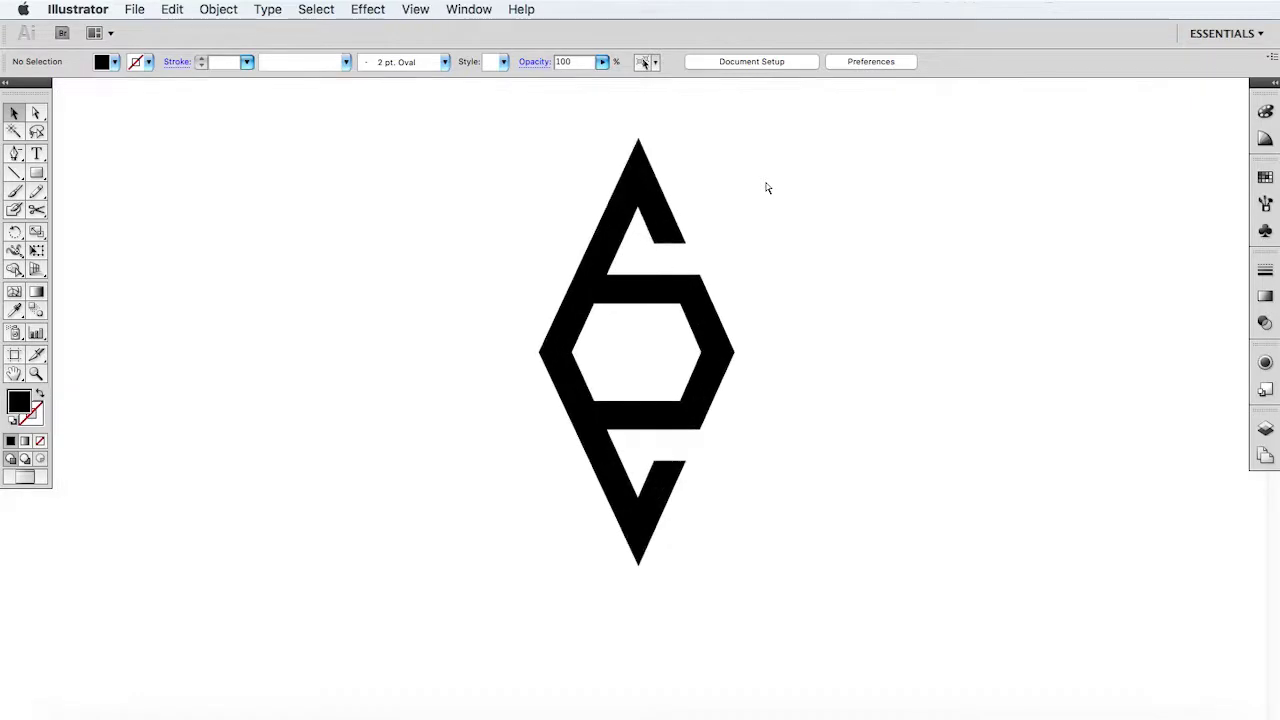
scroll(767, 187, right, 5)
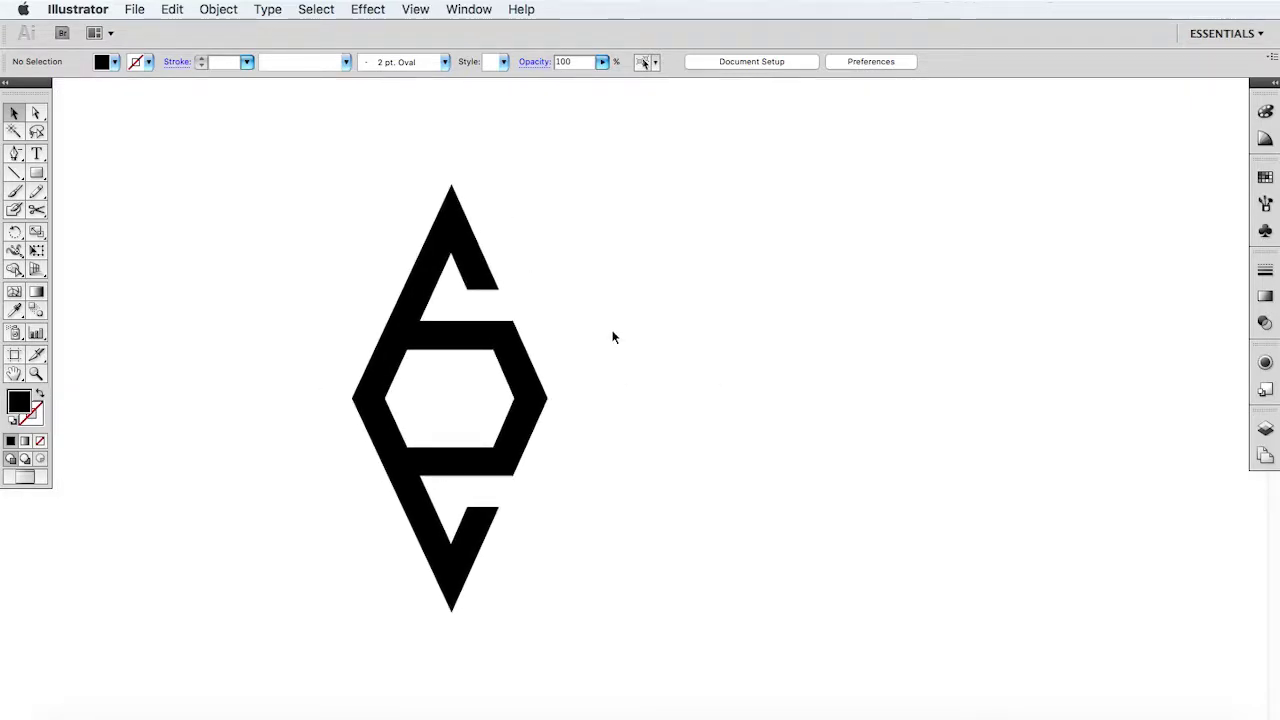
click(528, 437)
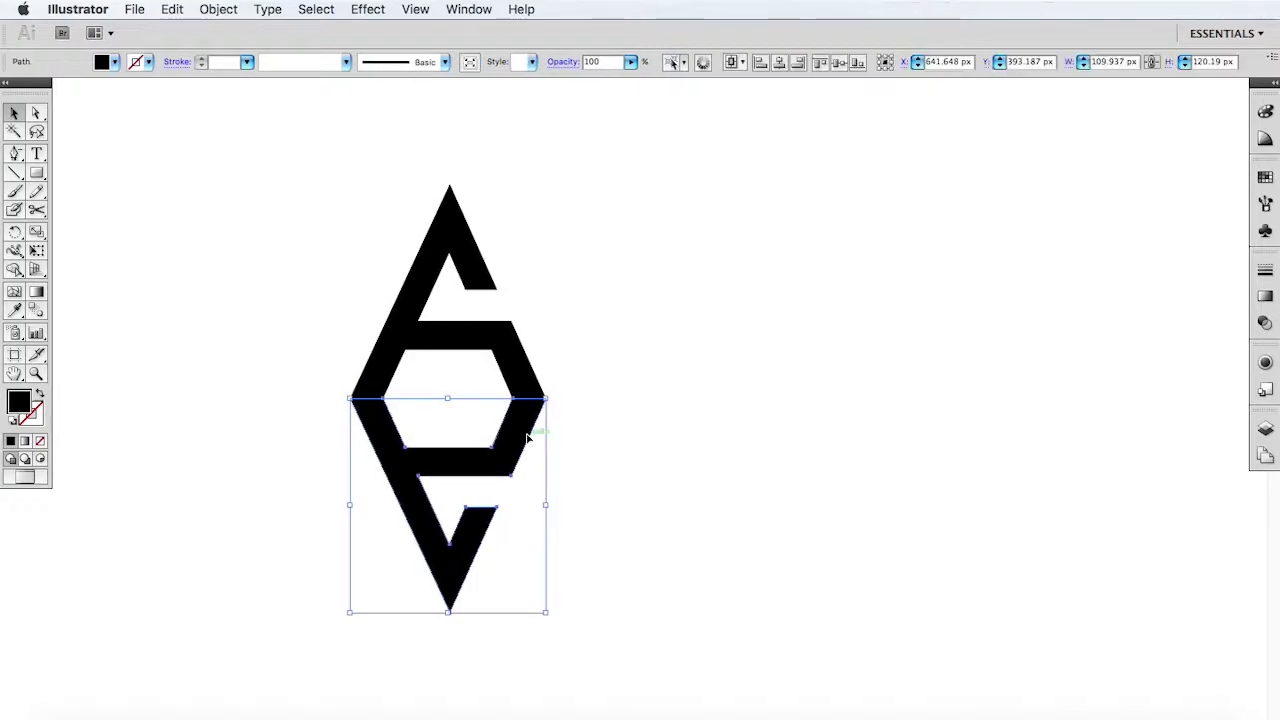
Step: Make an opacity mask for the lower copy in the Transparency panel and start editing the mask
click(415, 9)
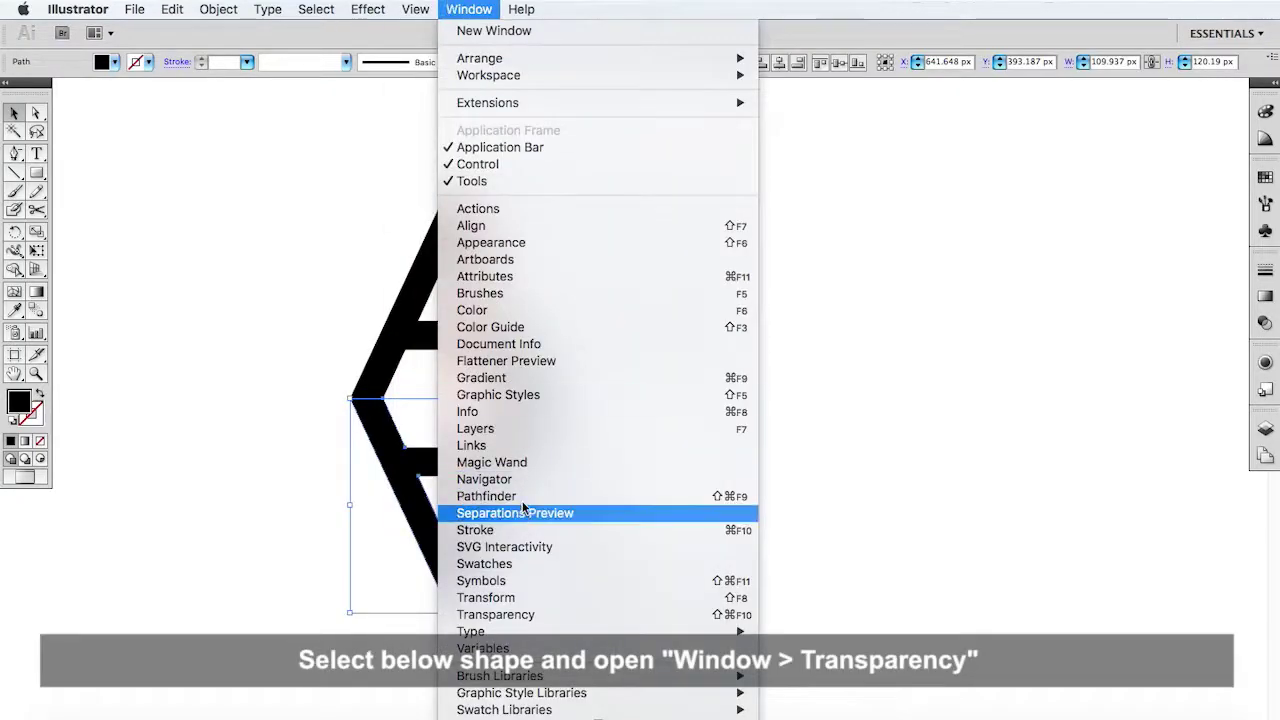
click(527, 615)
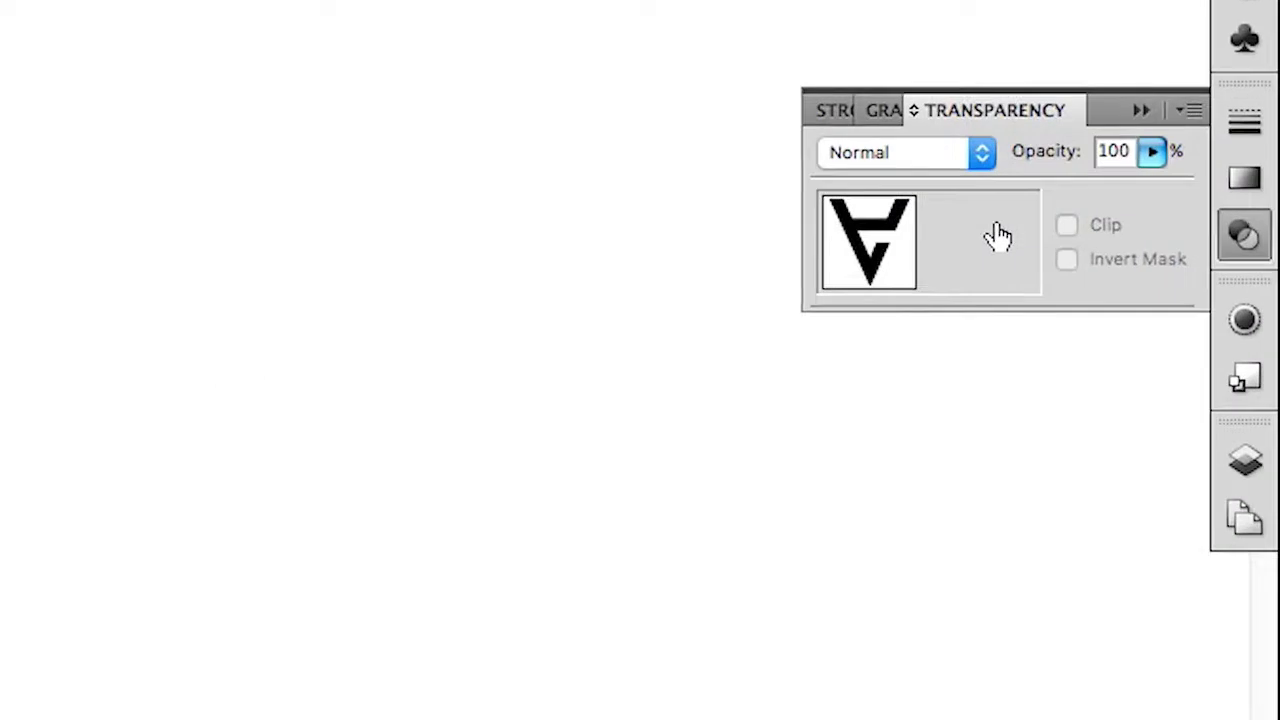
click(1190, 109)
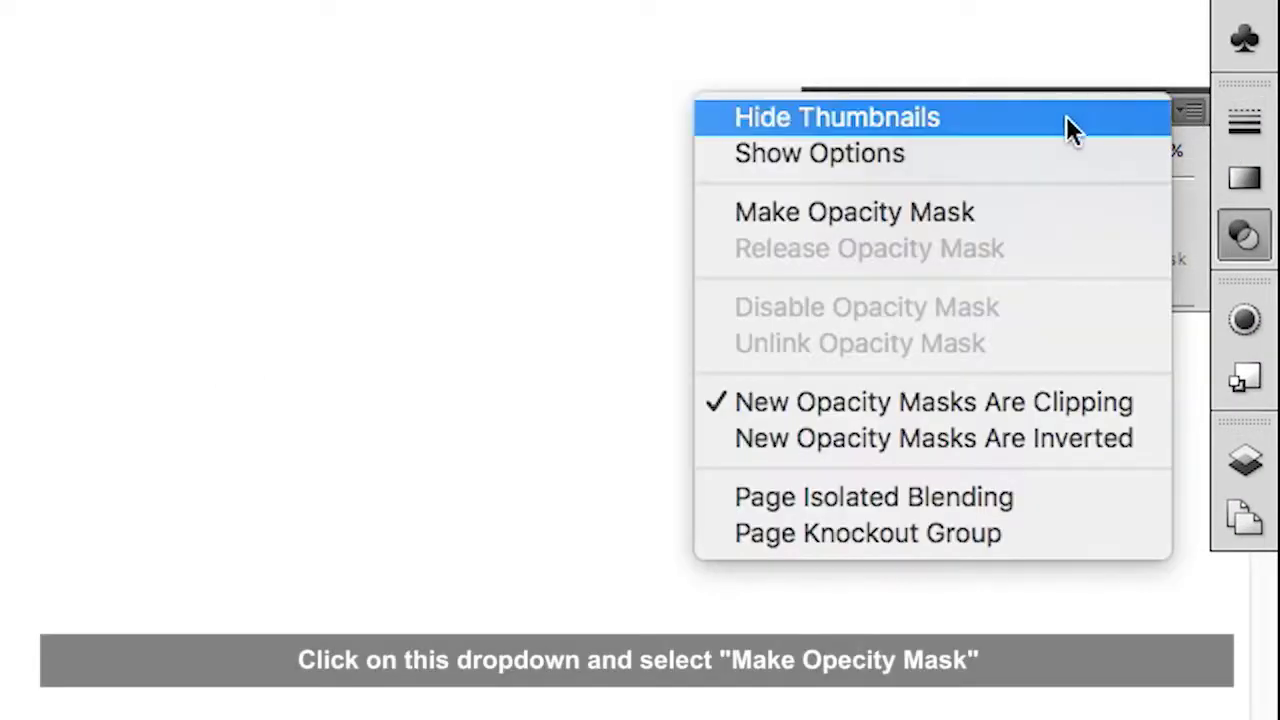
click(918, 210)
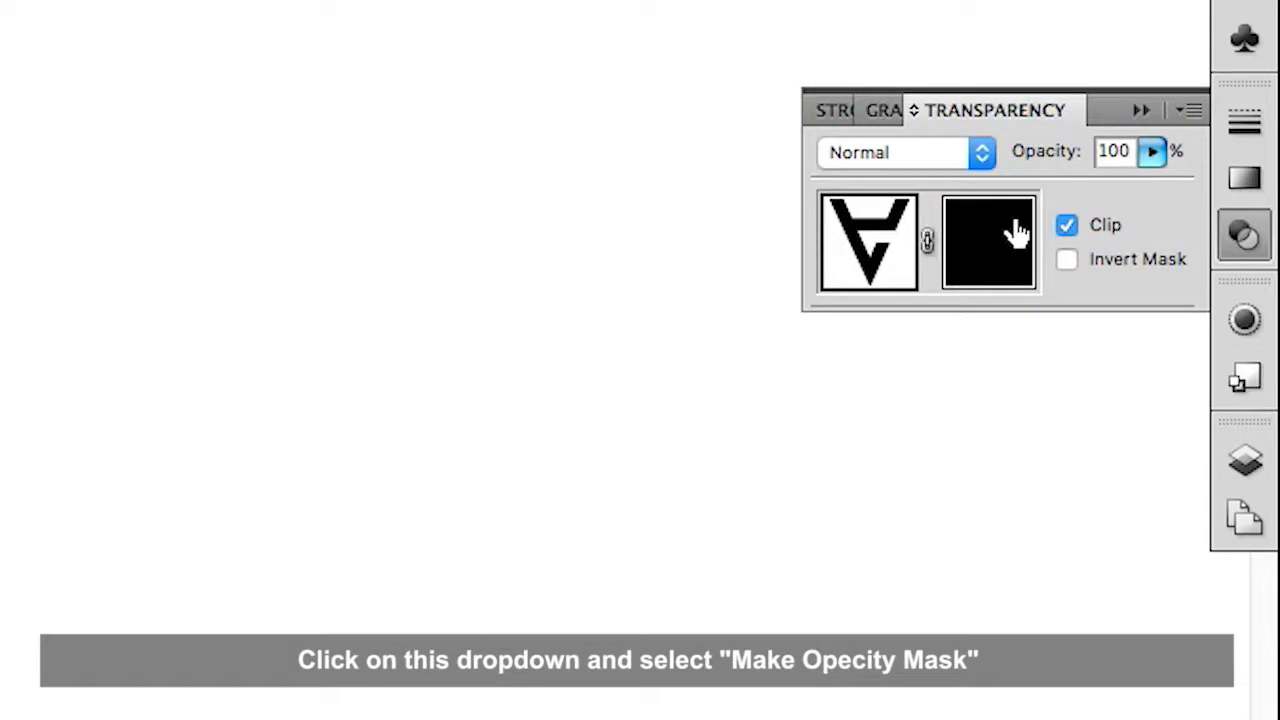
click(995, 232)
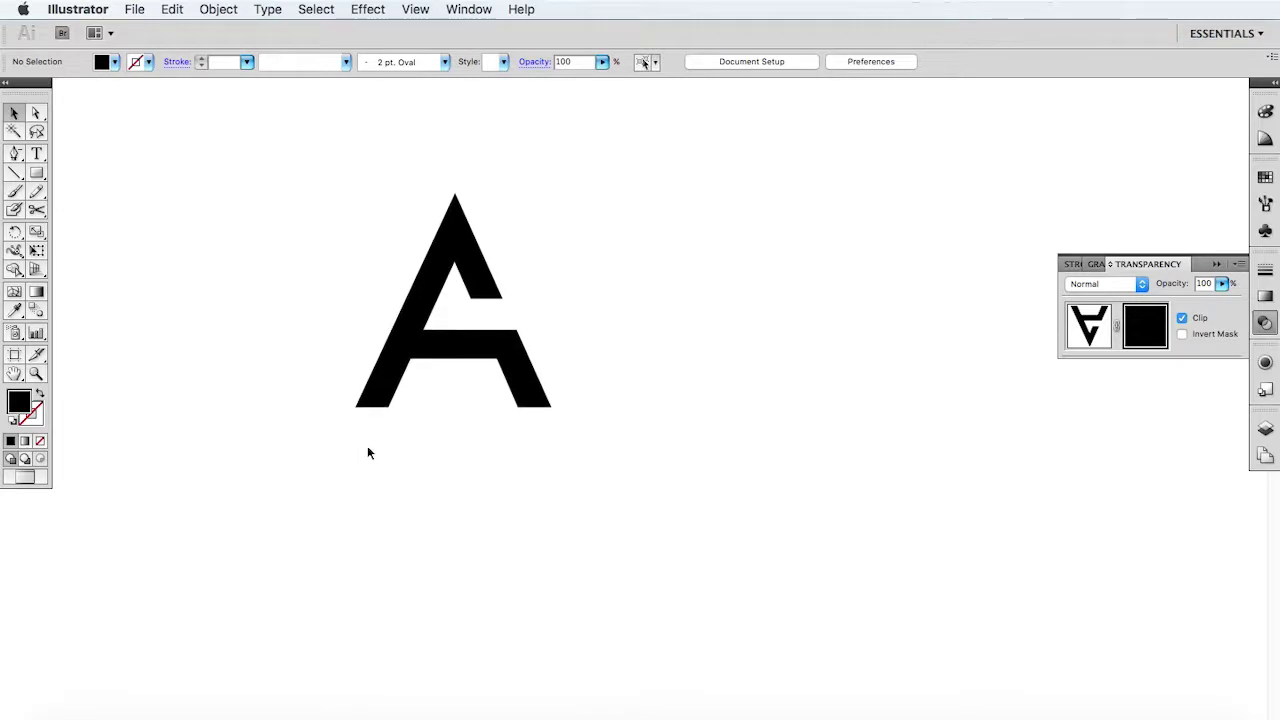
drag(263, 441, 423, 477)
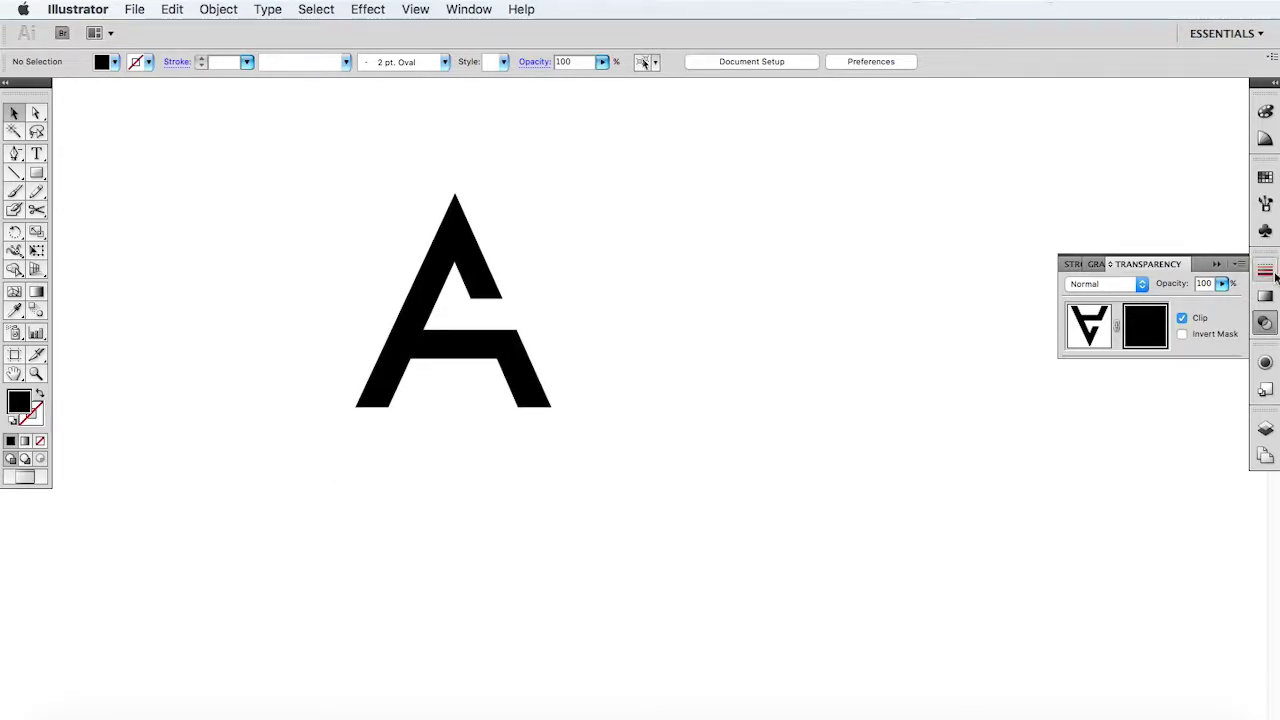
Step: Turn off Clip and draw a square over the reflection inside the mask
click(1183, 318)
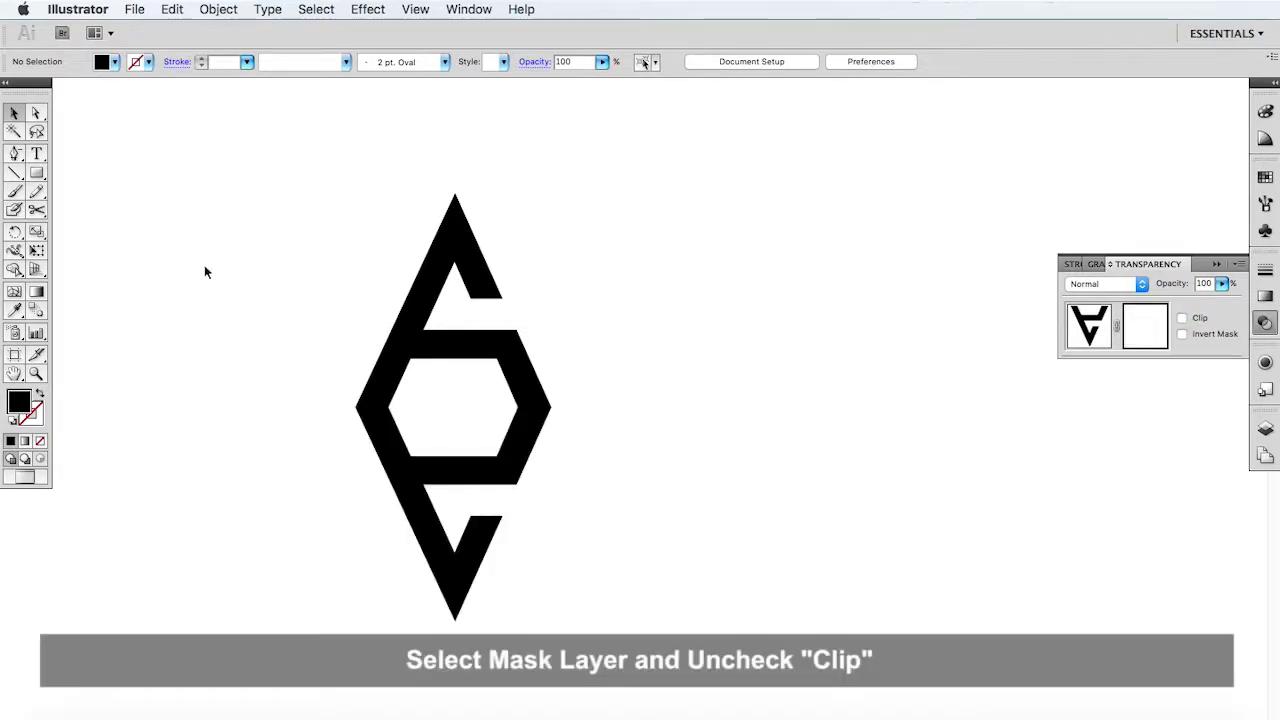
click(37, 175)
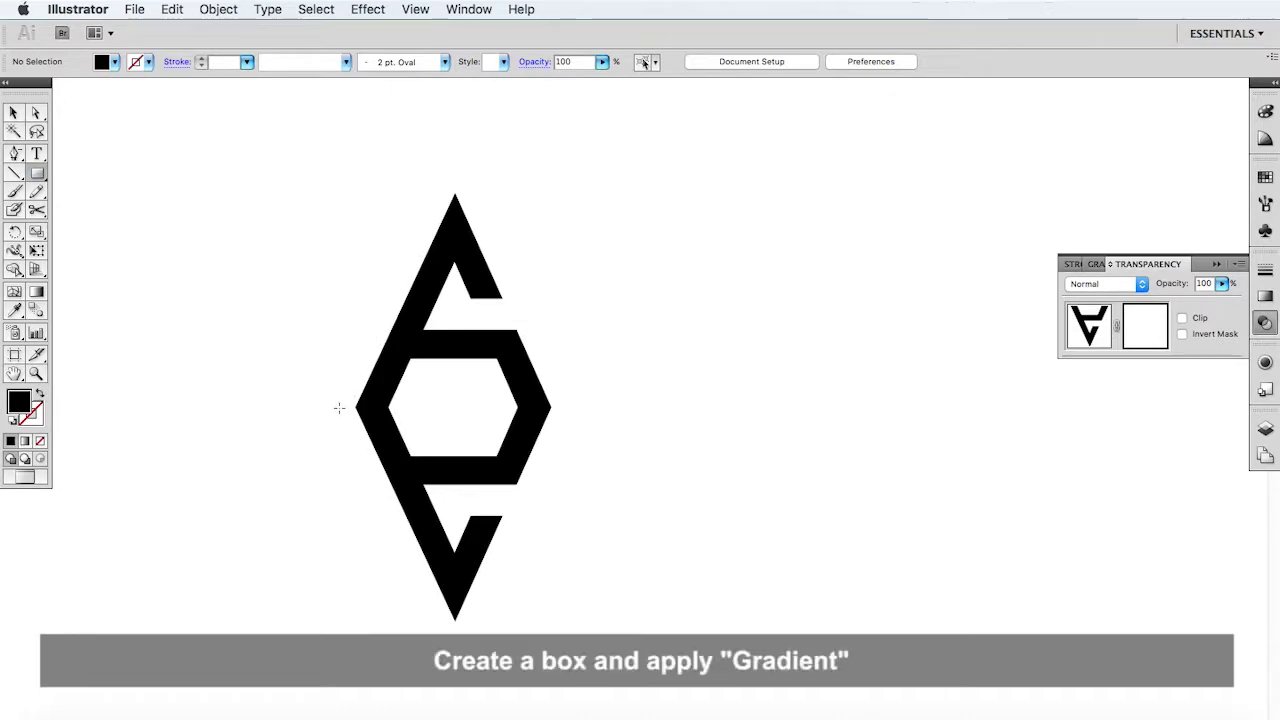
drag(339, 406, 563, 500)
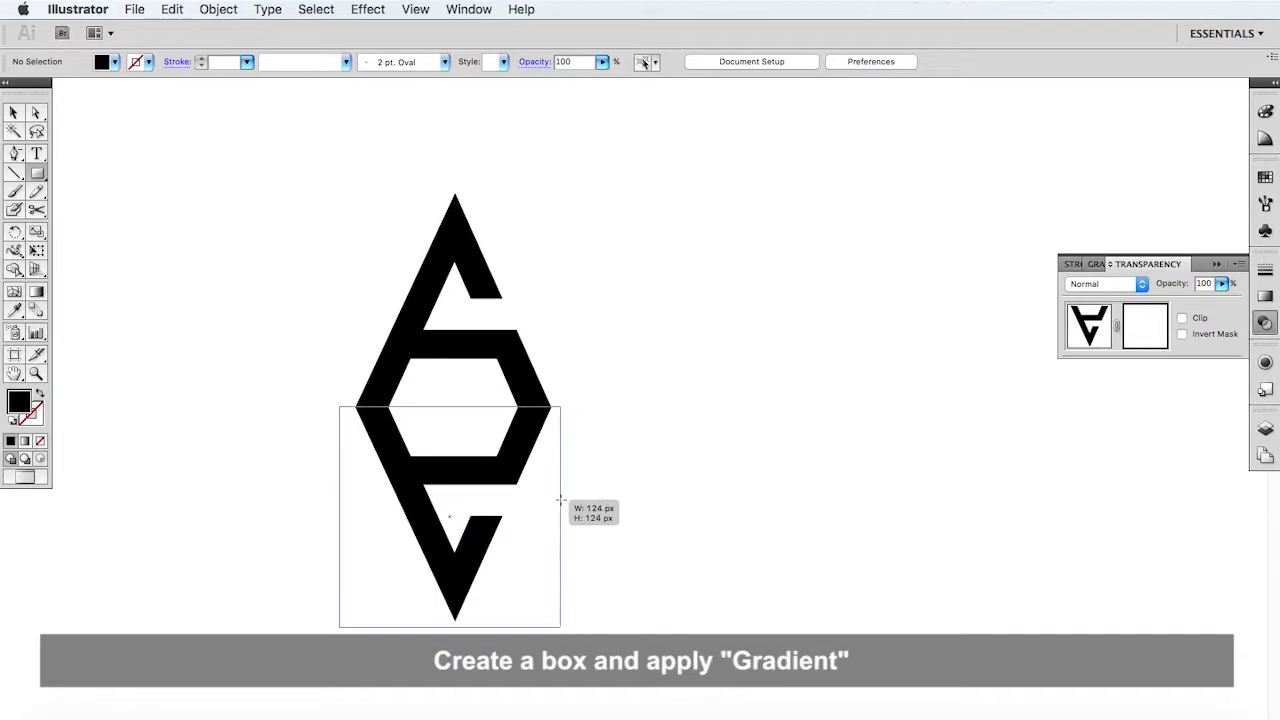
drag(563, 501, 565, 500)
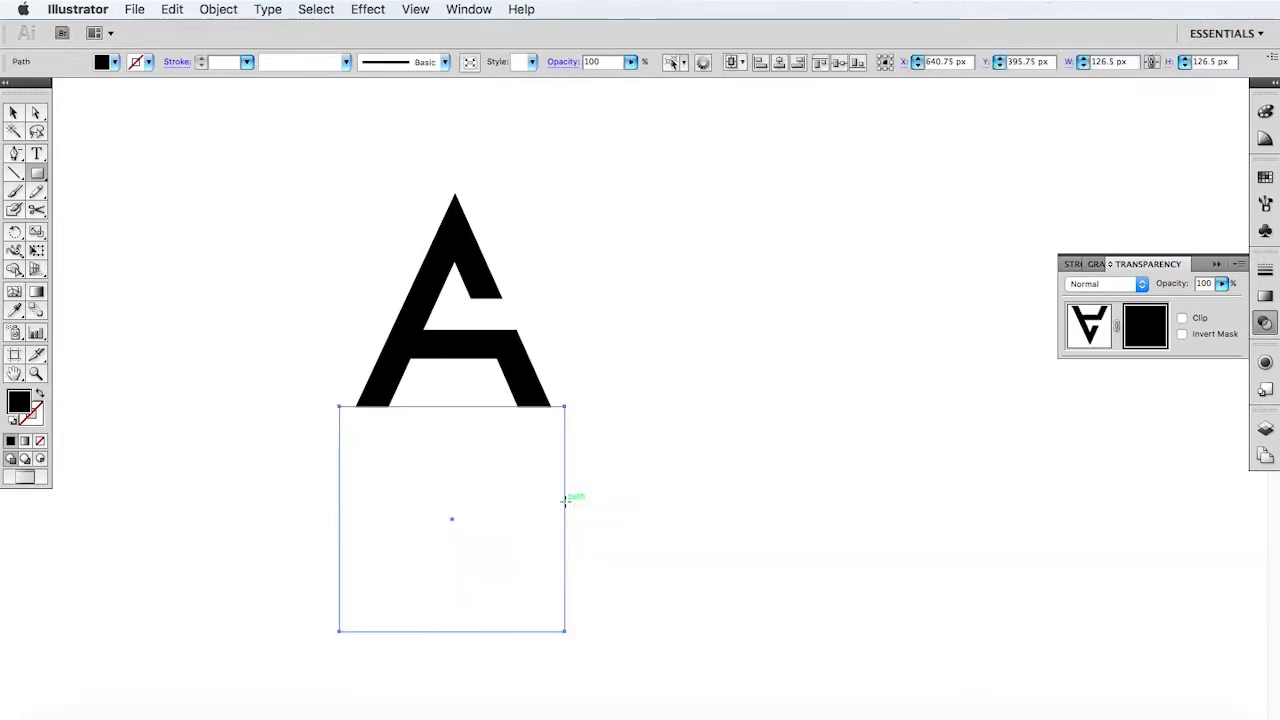
Step: Fill the mask square with a medium grey swatch
key(v)
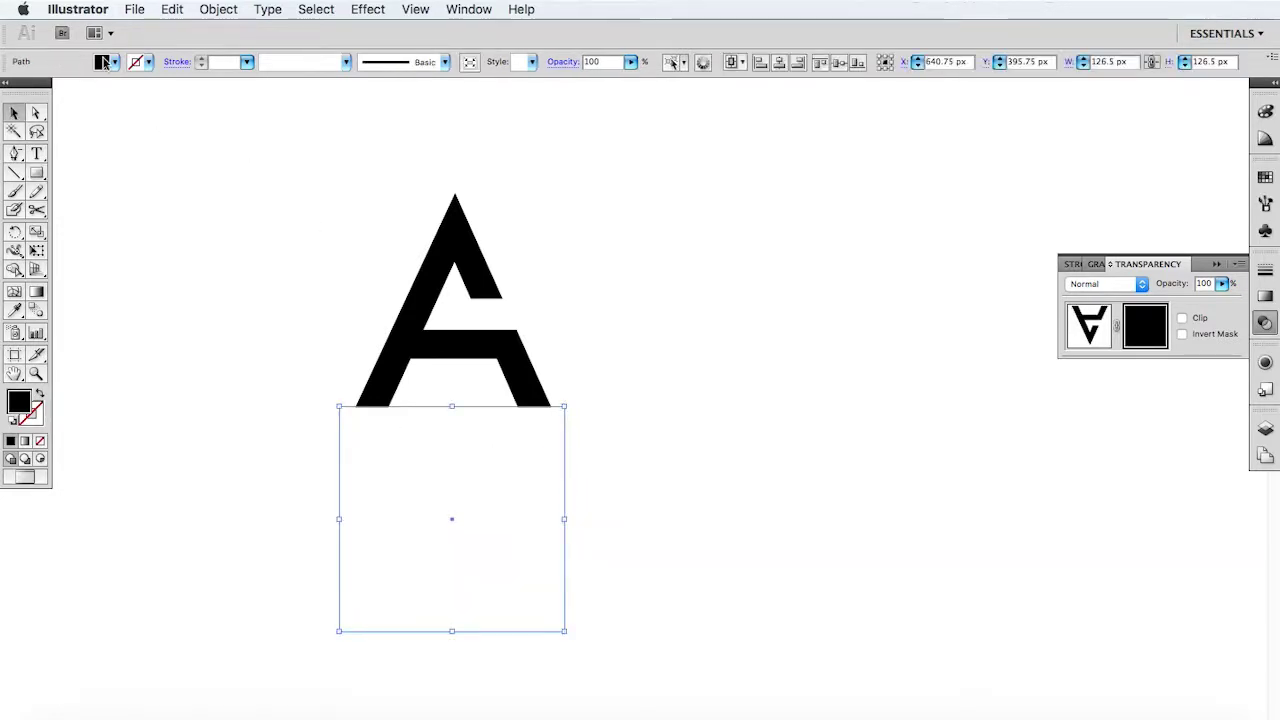
click(107, 63)
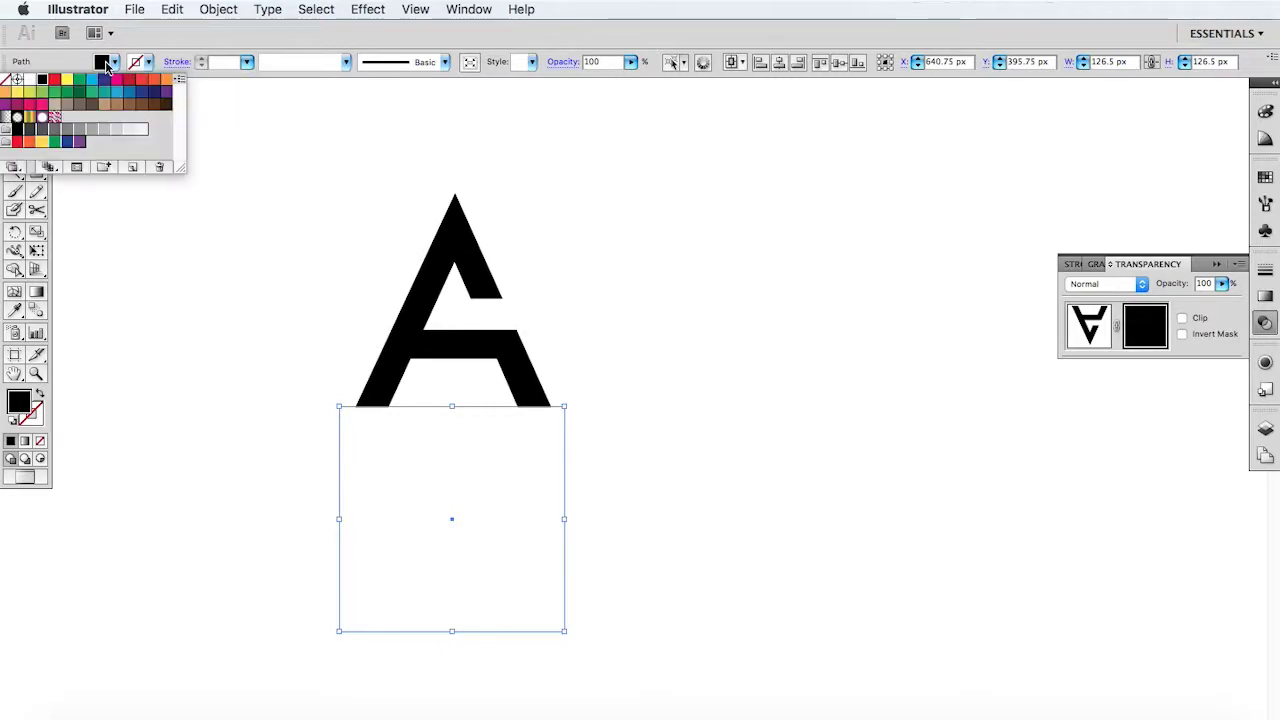
click(55, 130)
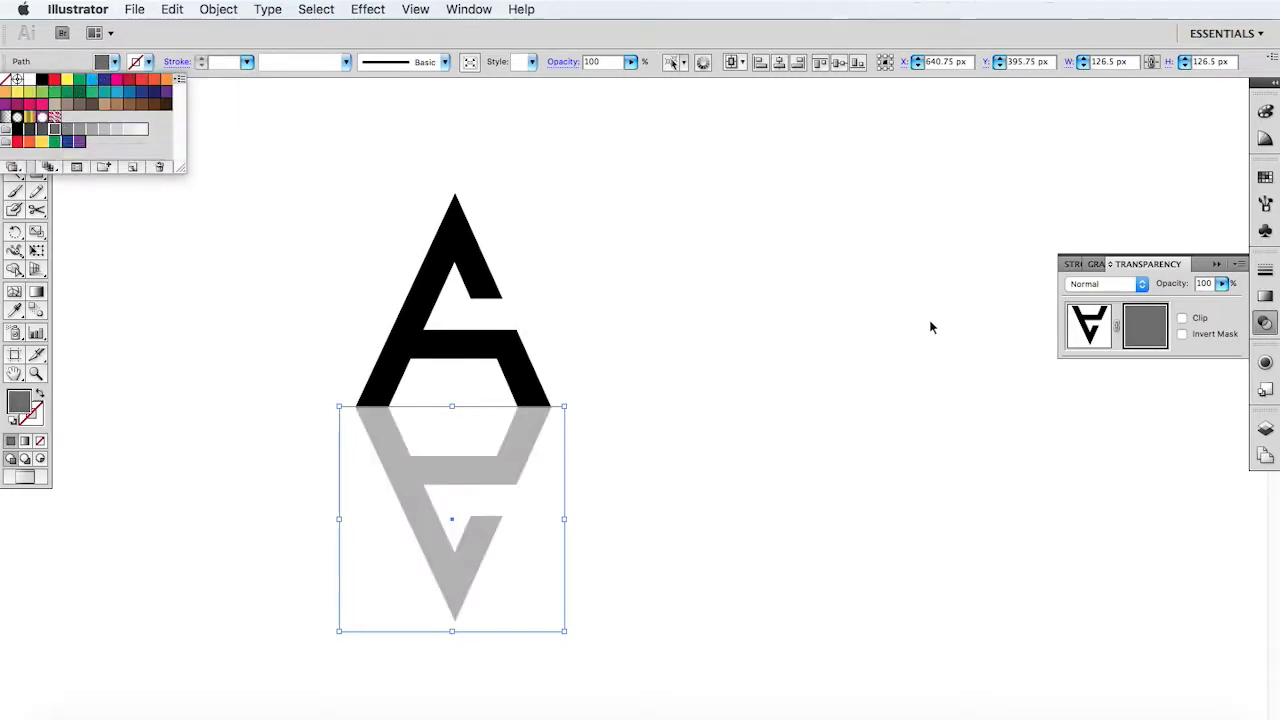
click(1137, 332)
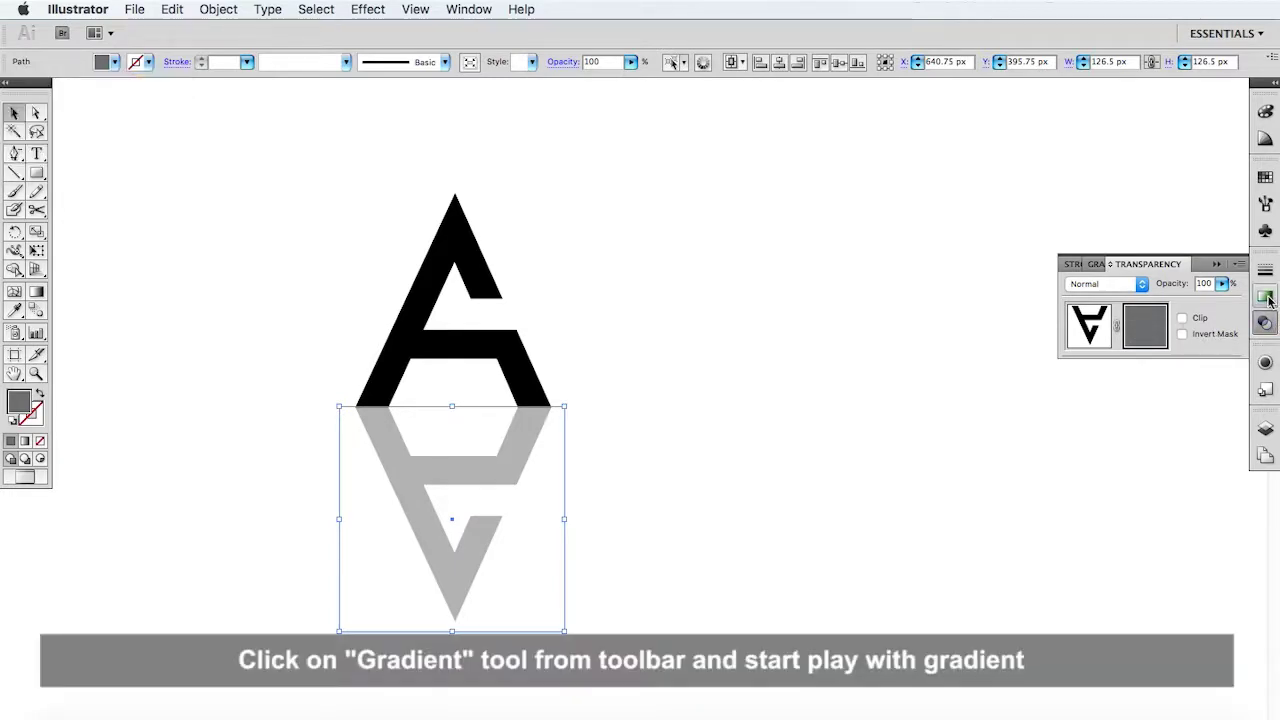
Step: Apply a linear gradient to the mask square, running vertically across the reflection
click(1266, 298)
click(1185, 288)
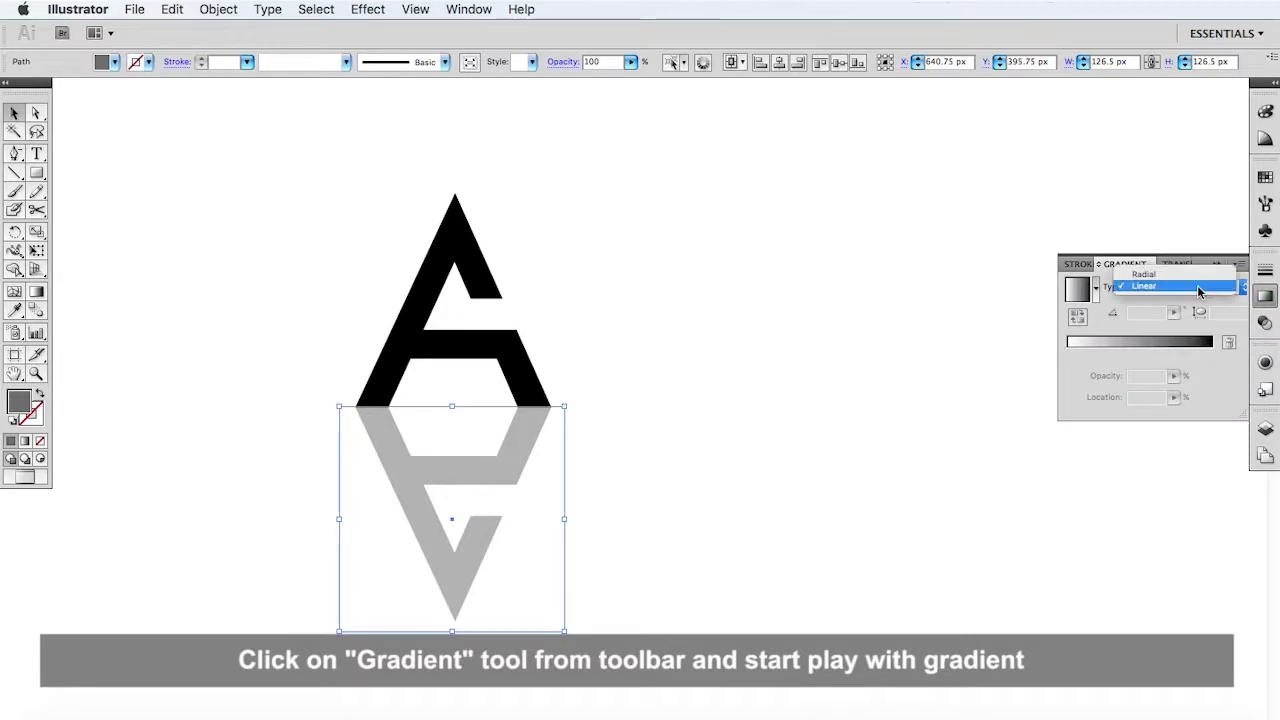
click(1190, 290)
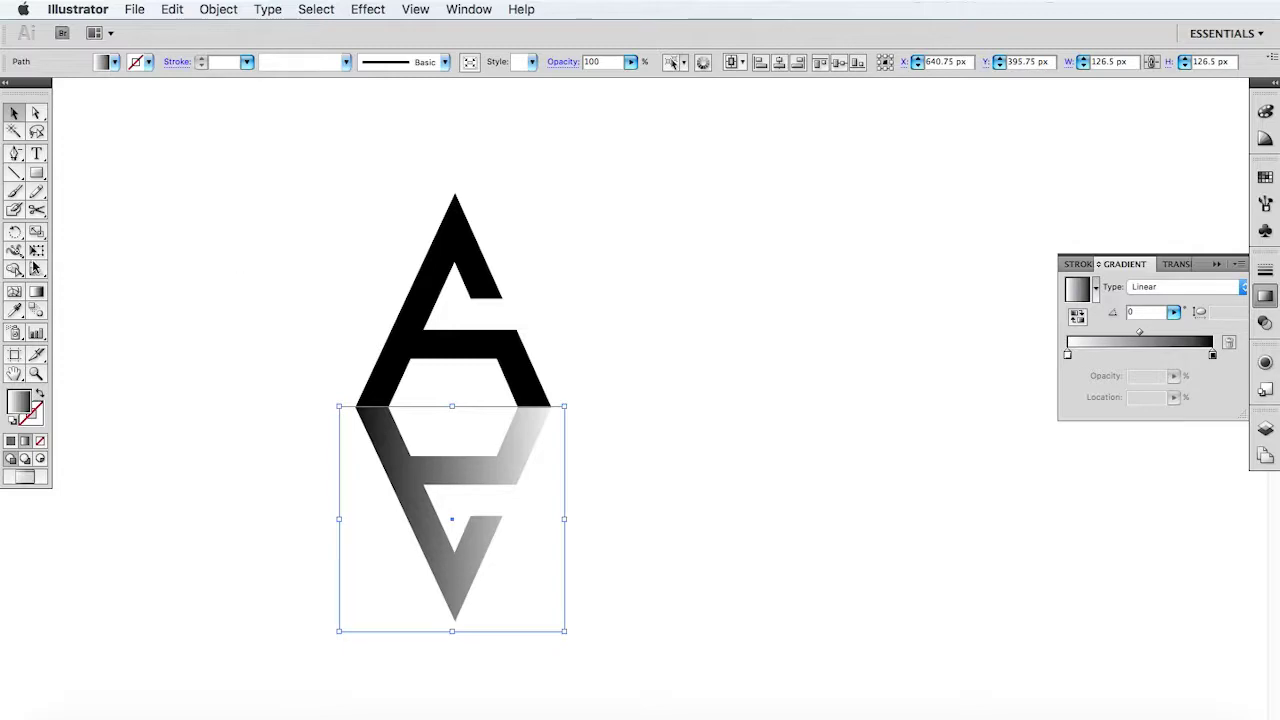
click(37, 292)
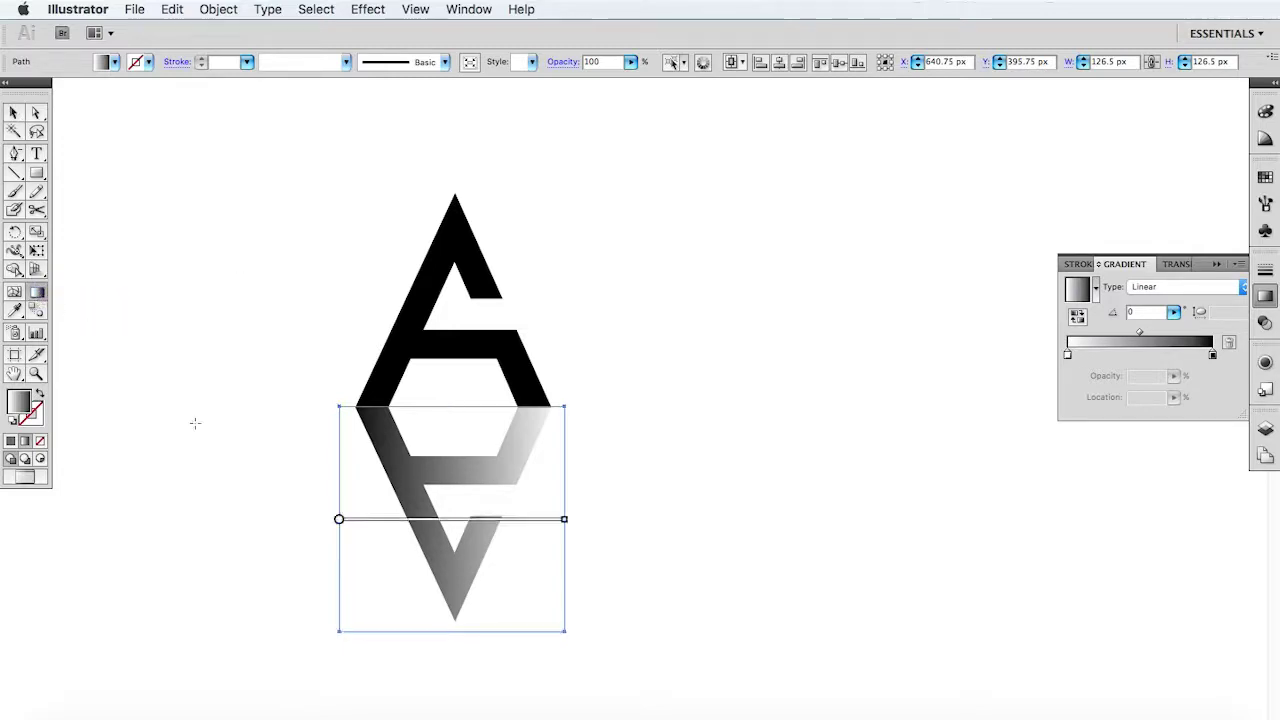
mouse_move(339, 522)
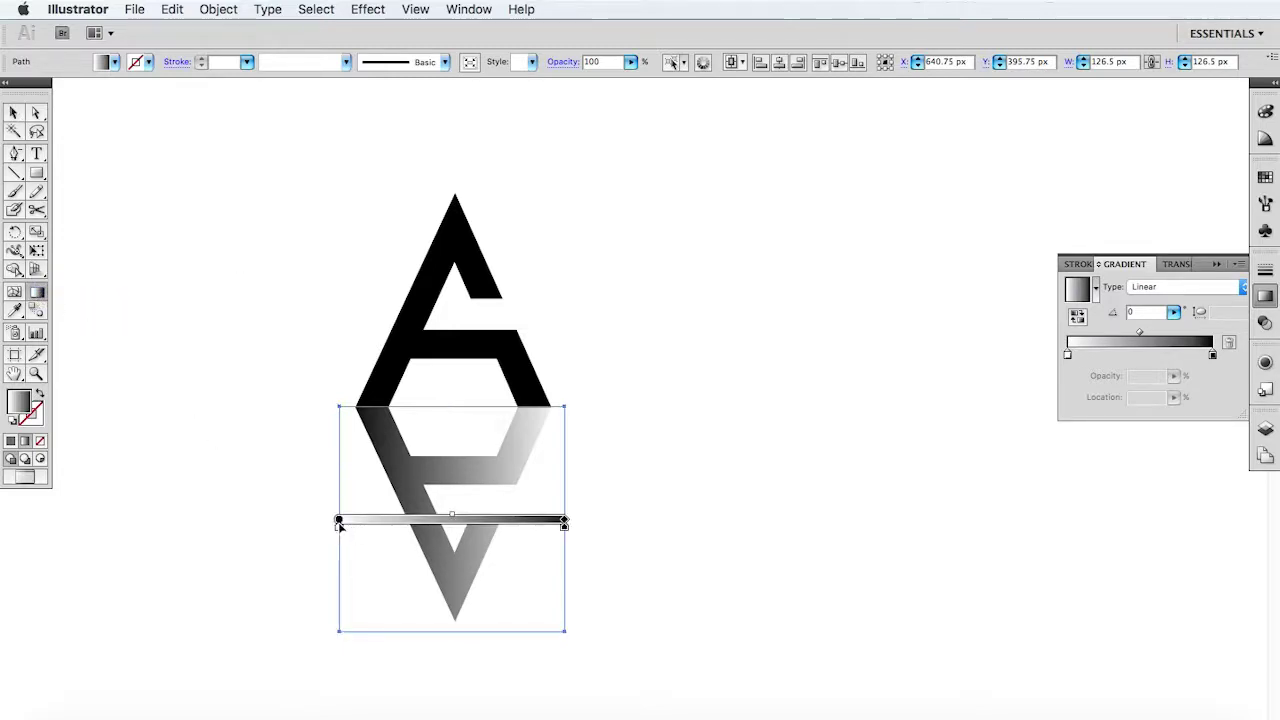
drag(339, 521, 450, 633)
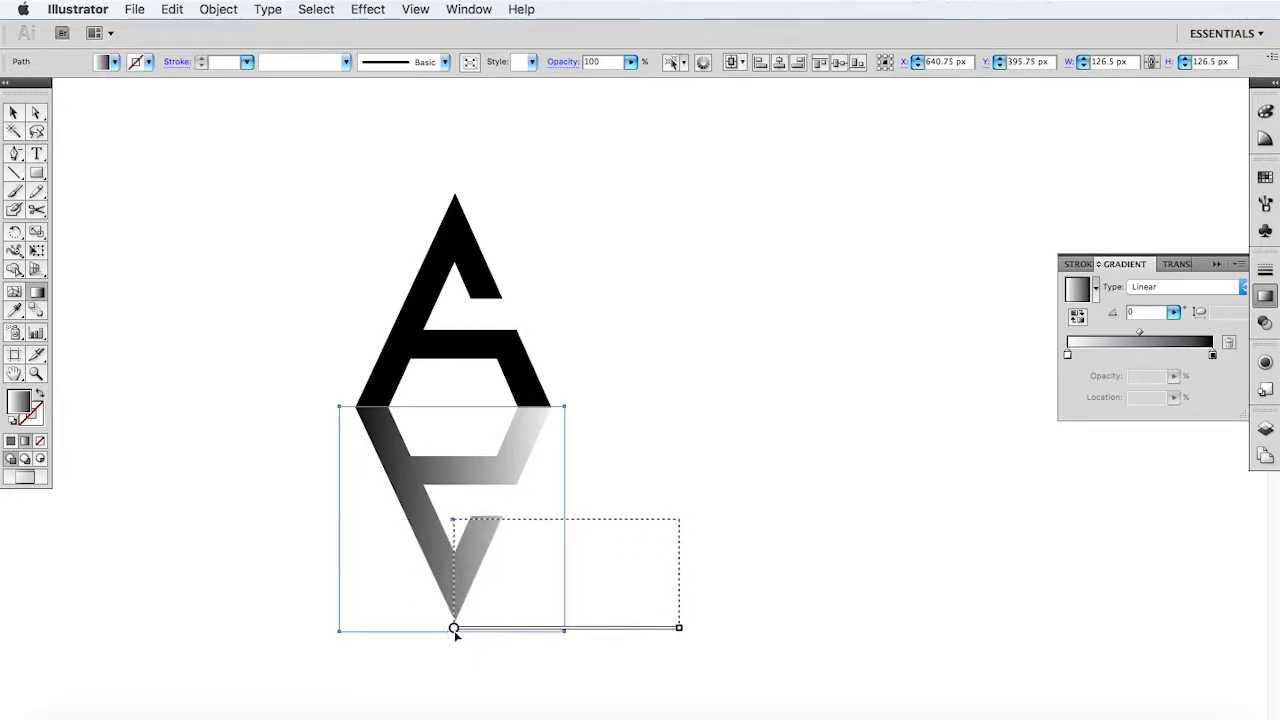
mouse_move(450, 455)
mouse_down()
mouse_move(457, 380)
mouse_move(527, 548)
mouse_move(505, 562)
mouse_move(500, 600)
mouse_up()
Step: Fine-tune the gradient's position, length, black stop and midpoint so it fades downward
drag(457, 528, 397, 419)
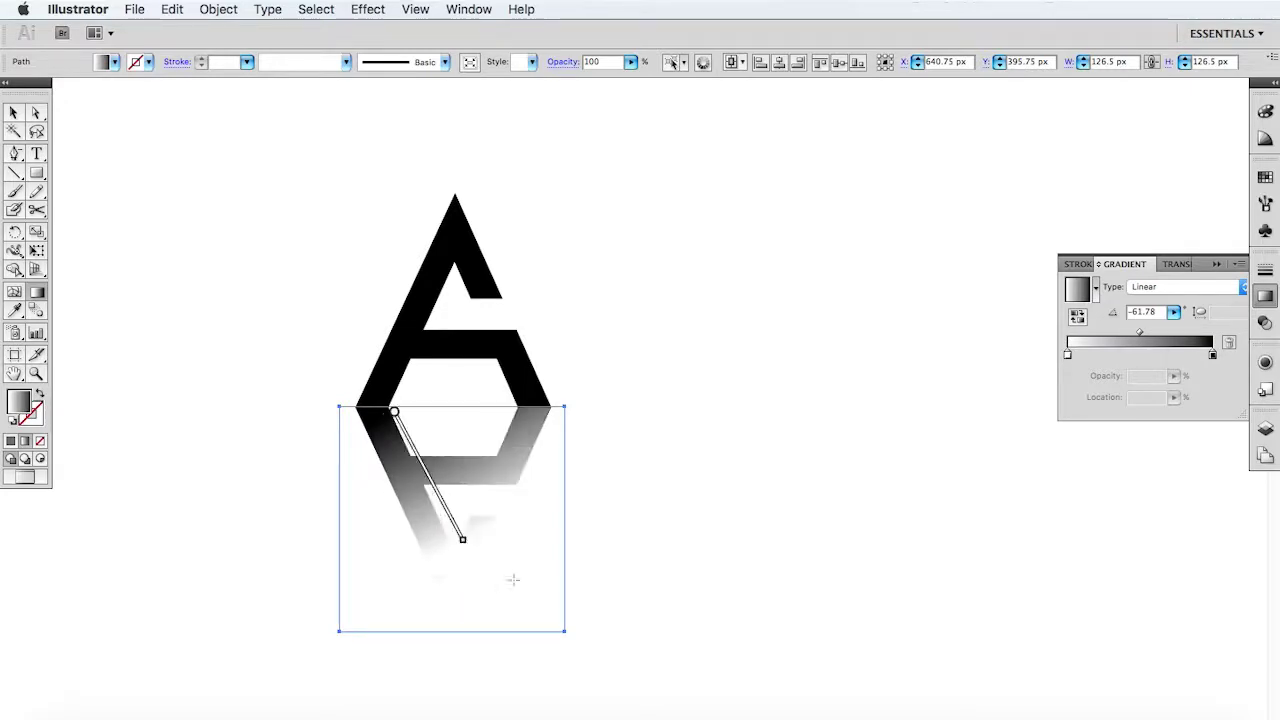
drag(463, 541, 482, 592)
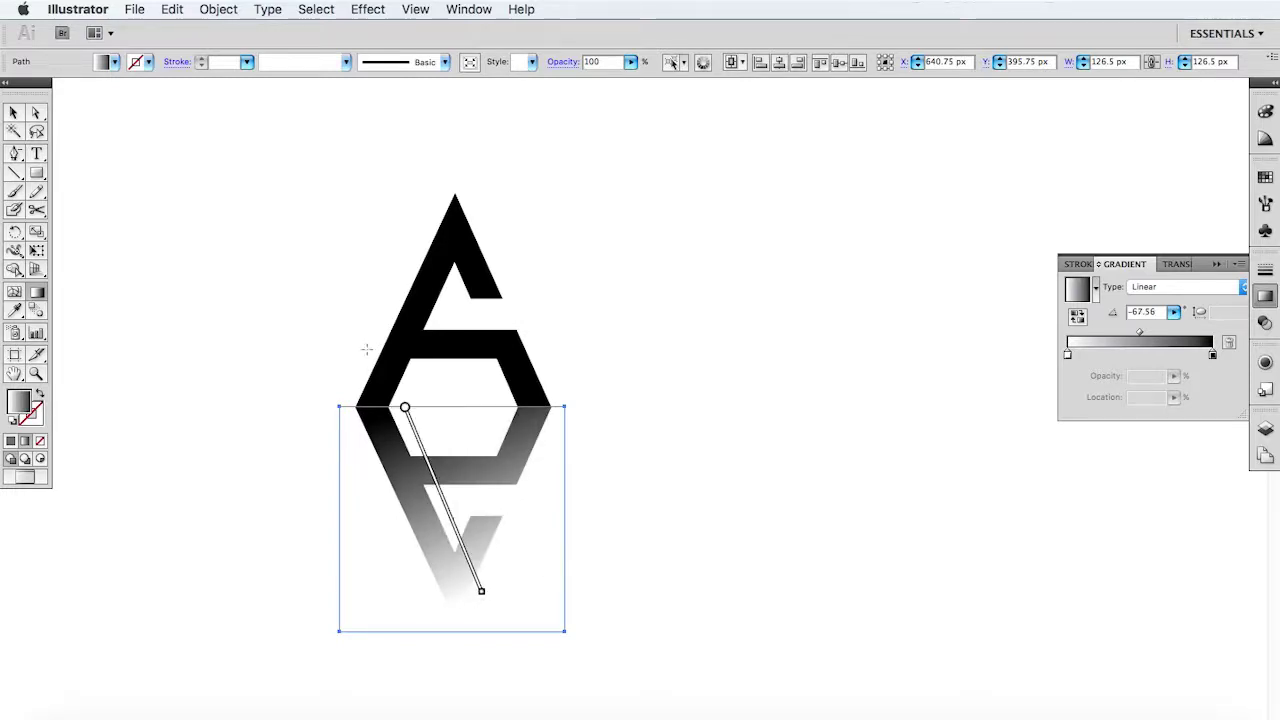
mouse_move(405, 408)
mouse_down()
mouse_move(443, 411)
mouse_move(413, 426)
mouse_up()
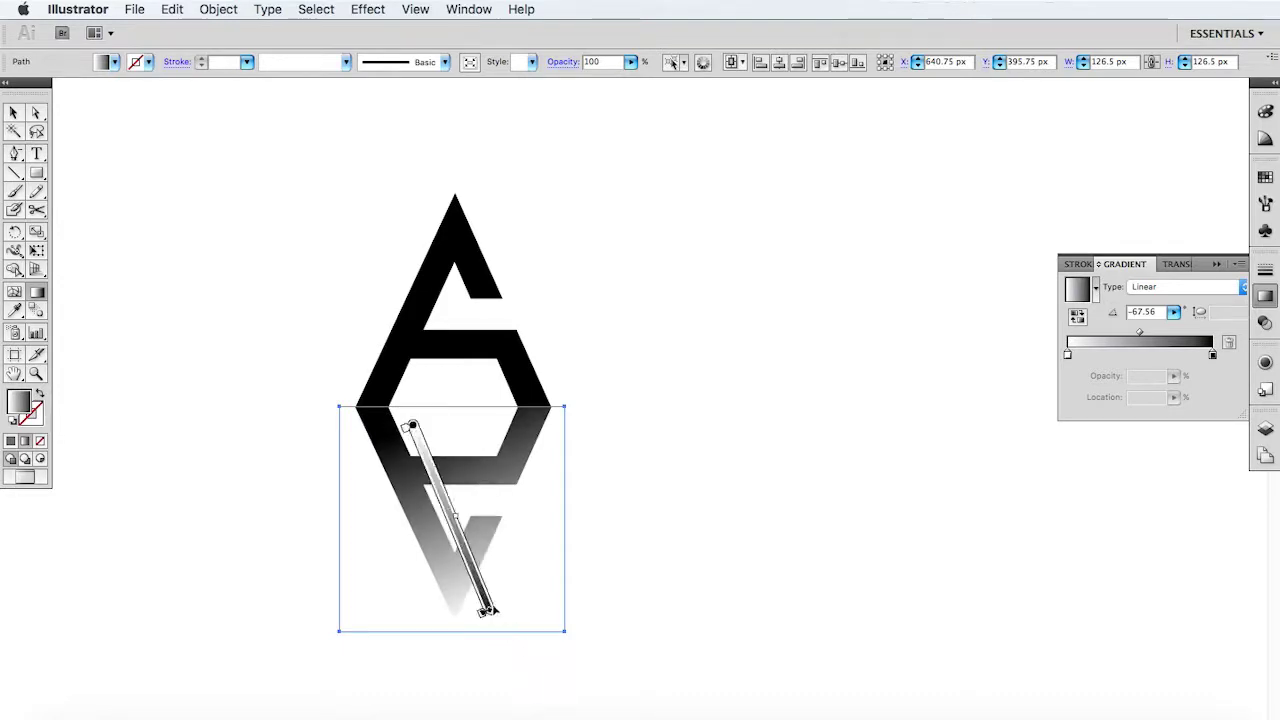
mouse_move(489, 609)
mouse_down()
mouse_move(478, 591)
mouse_move(414, 600)
mouse_up()
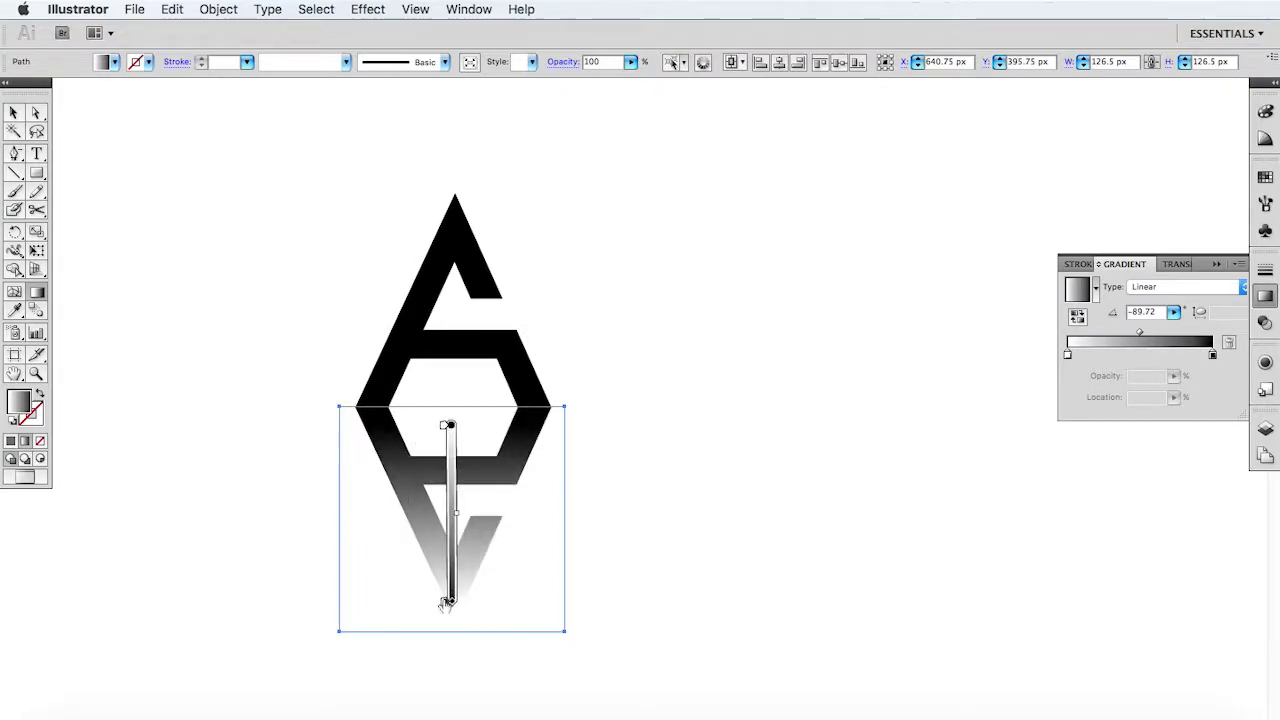
drag(452, 598, 449, 512)
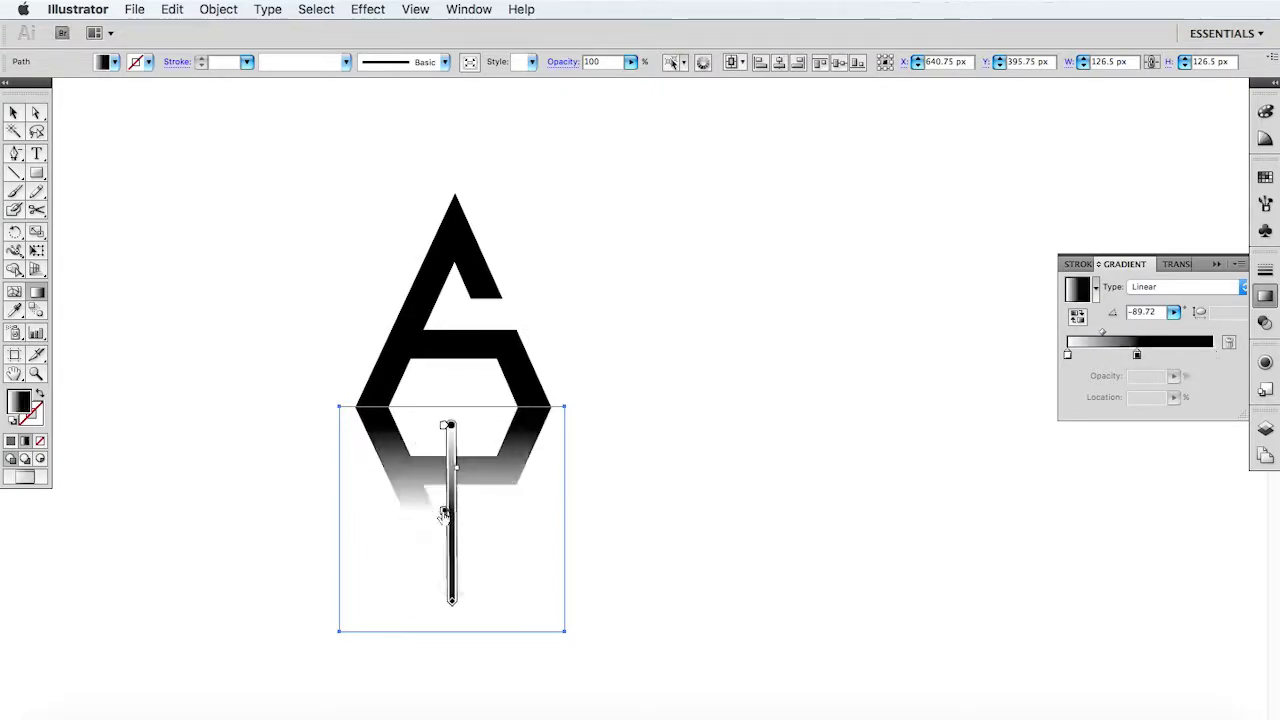
drag(438, 570, 440, 585)
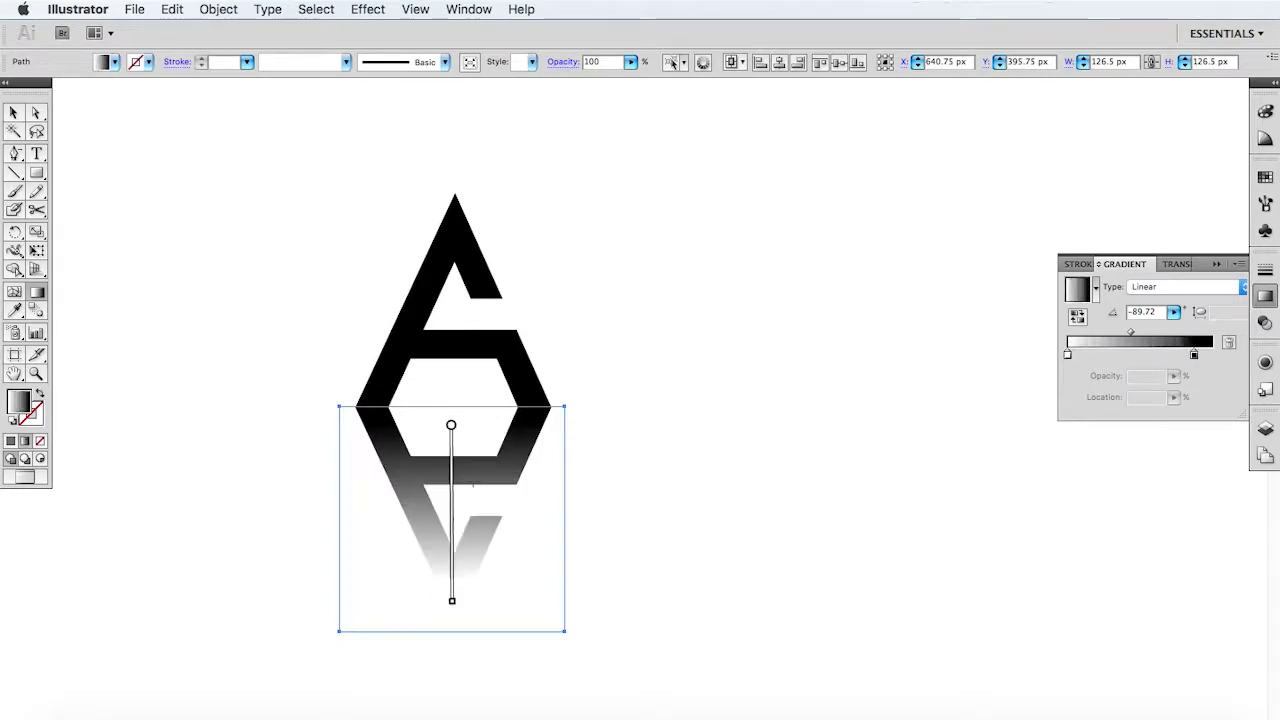
mouse_move(450, 407)
mouse_down()
mouse_move(452, 608)
mouse_move(445, 548)
mouse_up()
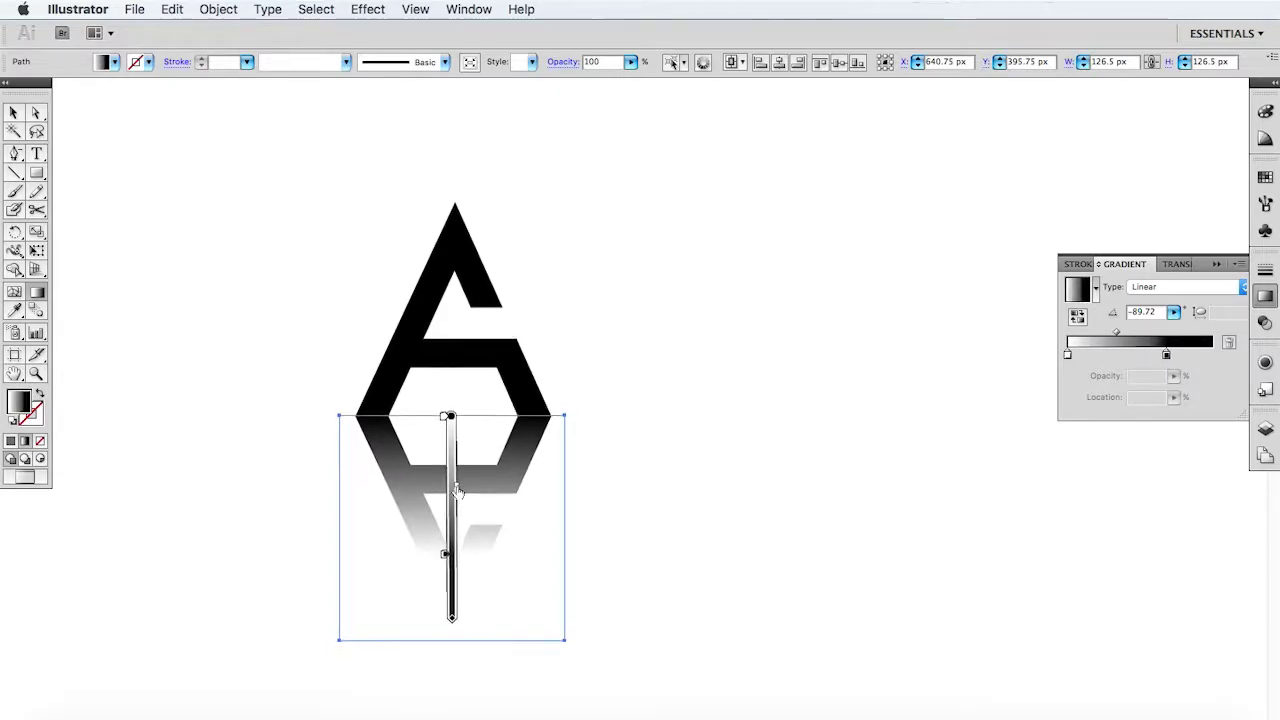
drag(456, 488, 456, 464)
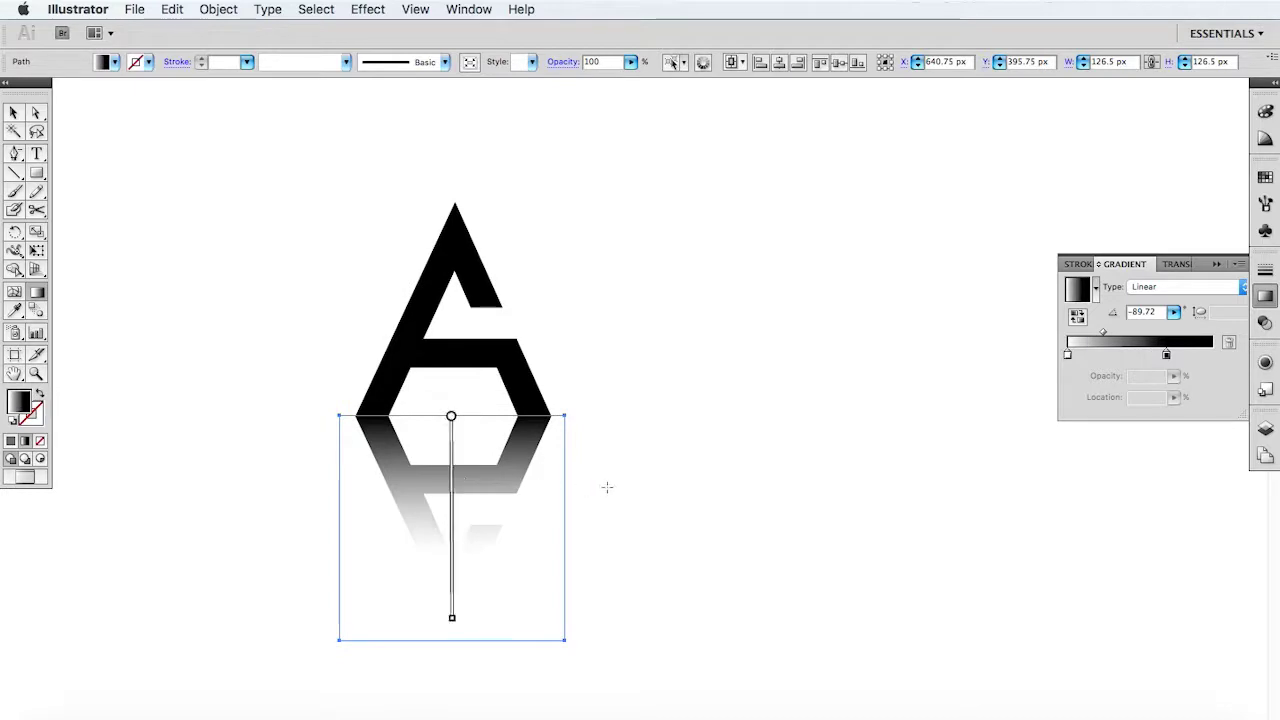
Step: Reselect the mask square and drag the gradient's end point up to shorten the fade
key(v)
click(697, 404)
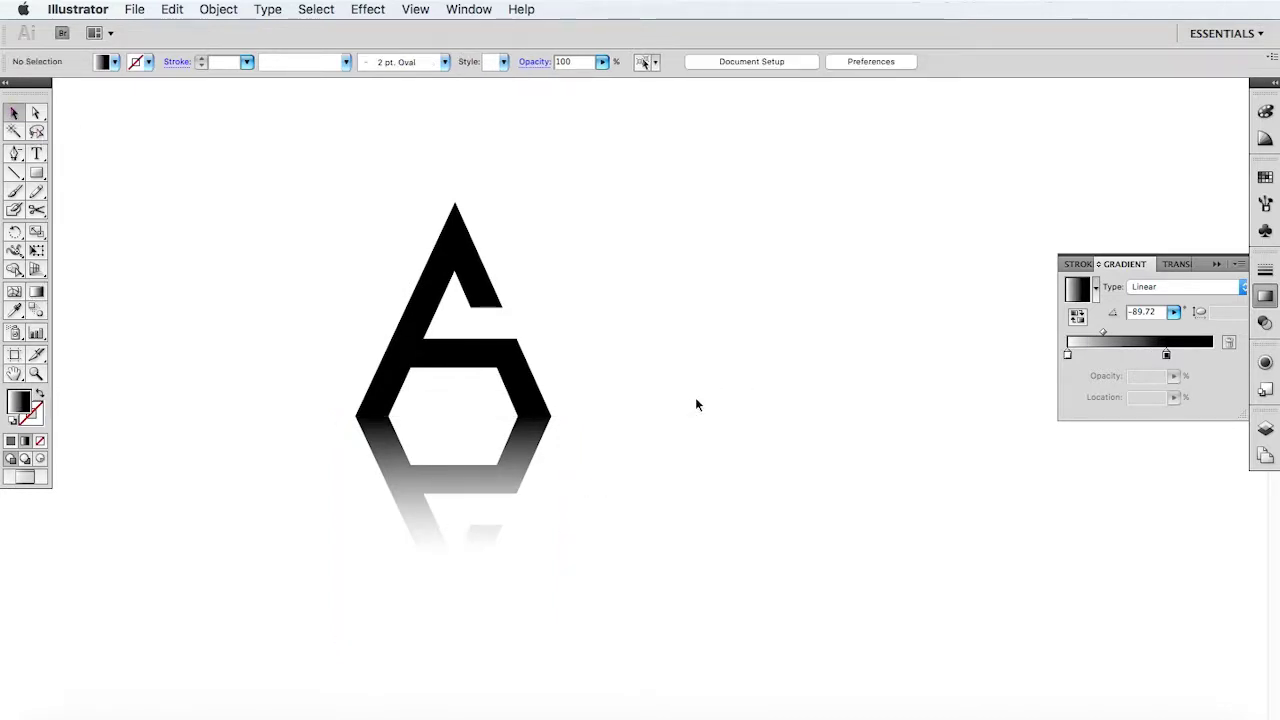
click(500, 455)
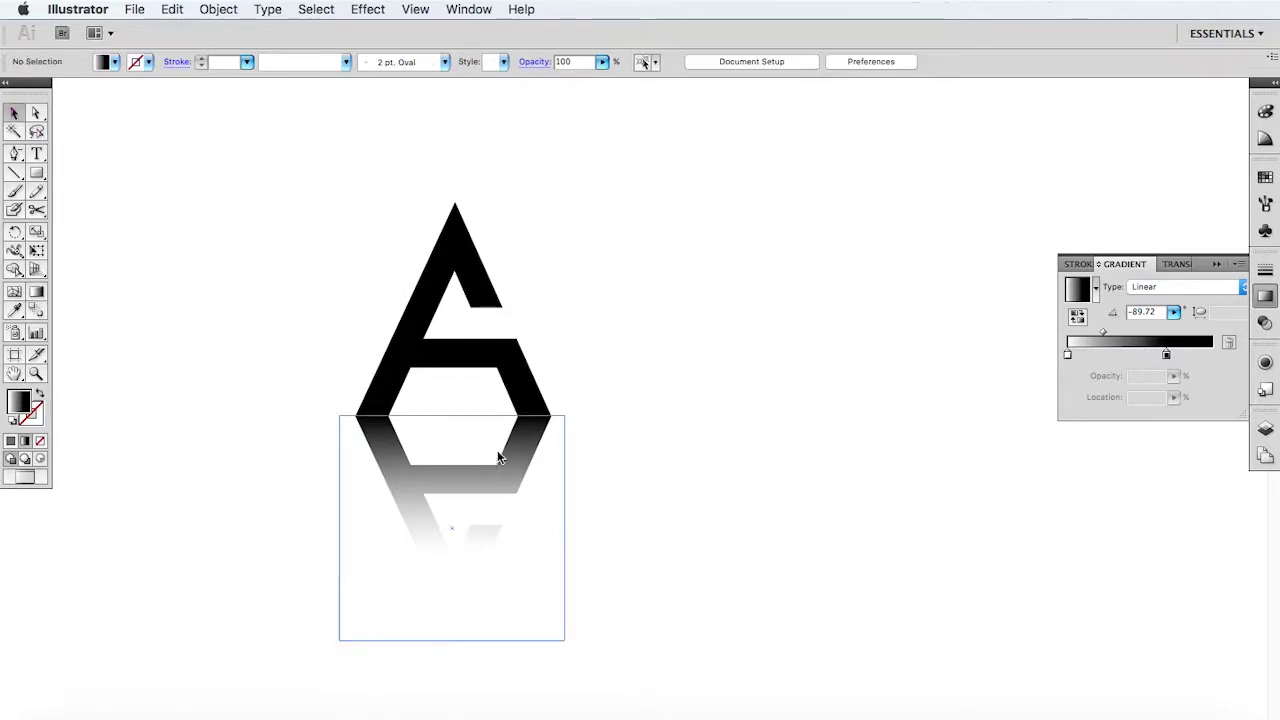
click(34, 293)
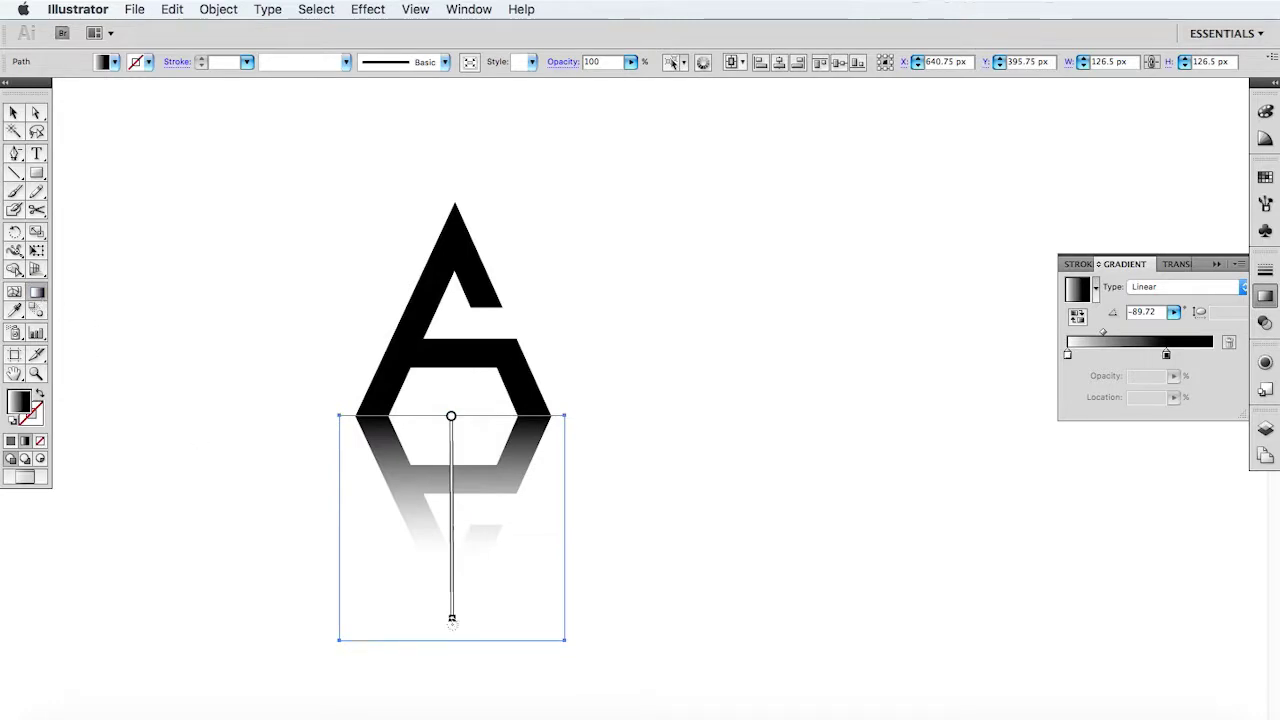
mouse_move(452, 617)
mouse_down()
mouse_move(452, 573)
mouse_move(452, 605)
mouse_up()
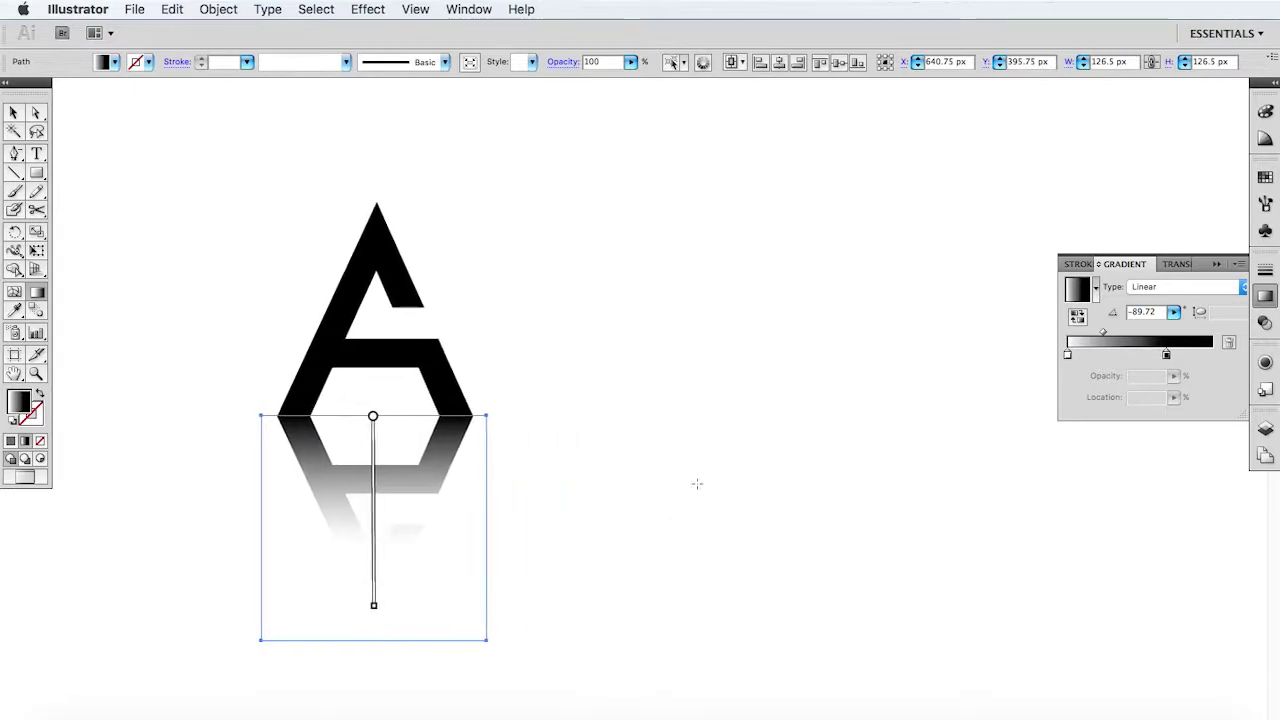
Step: Target the reflected artwork in the Transparency panel and lower its opacity to about 40%
key(v)
key(b)
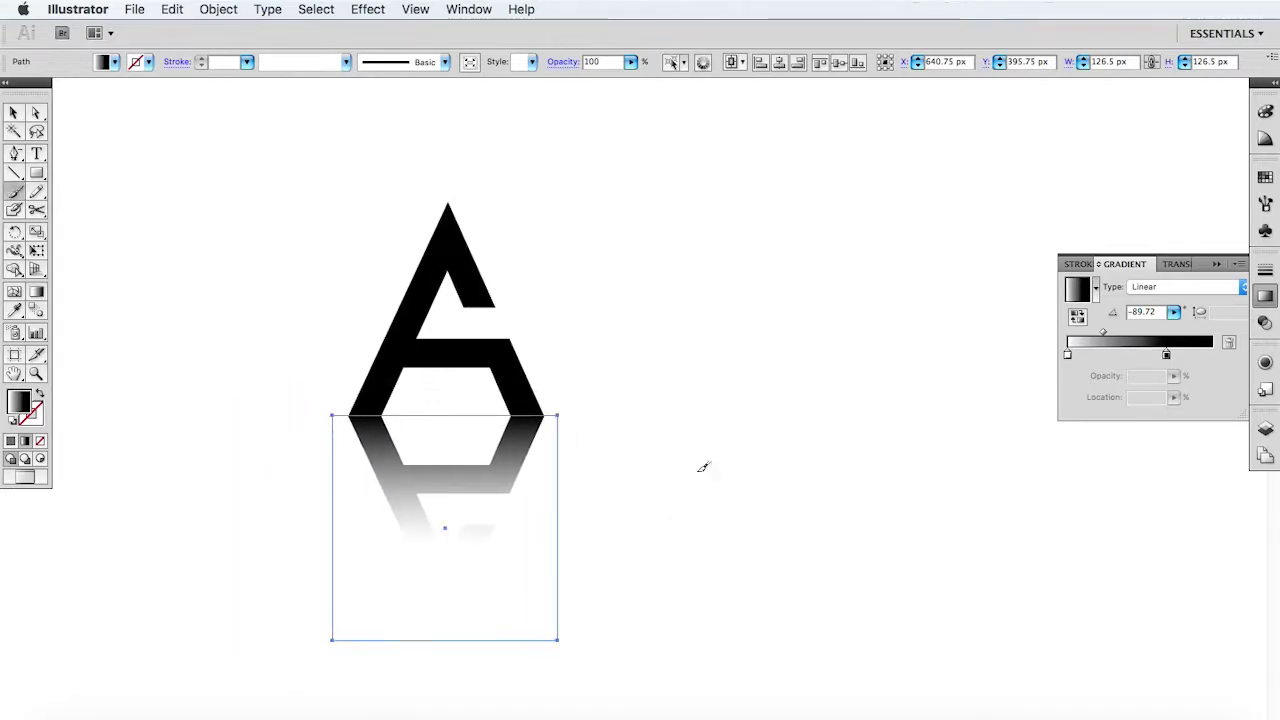
key(v)
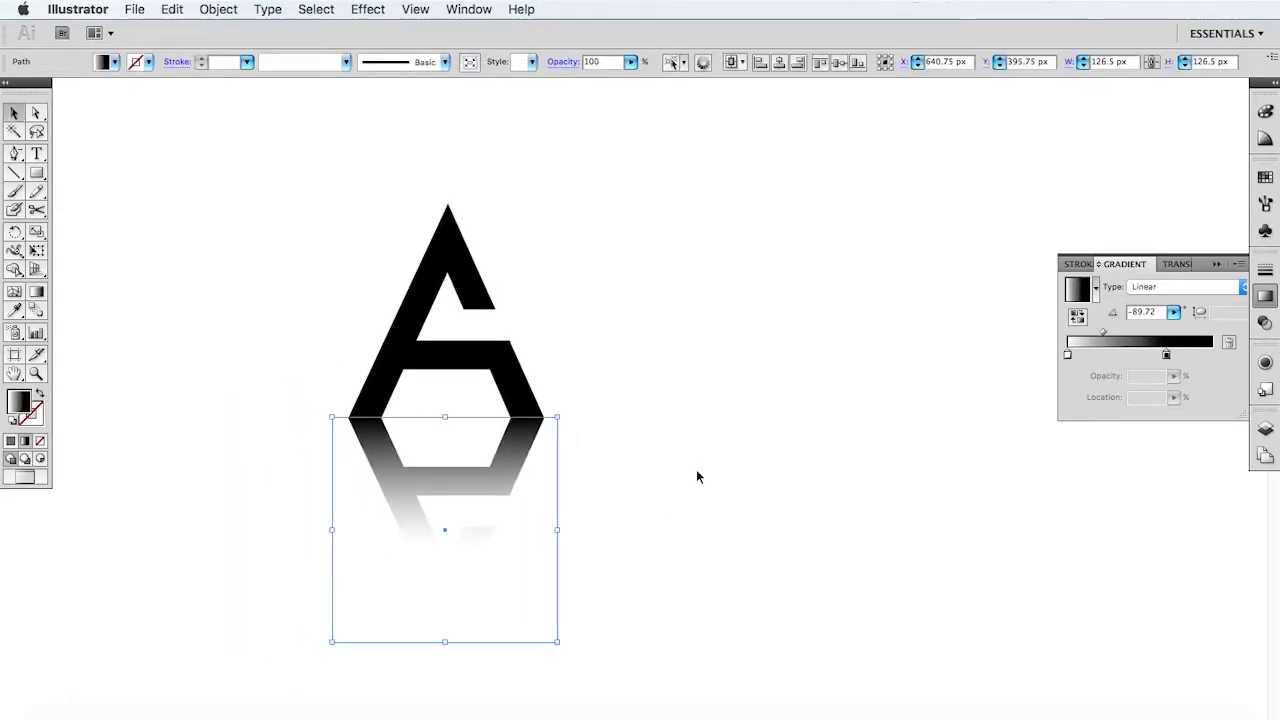
click(1265, 322)
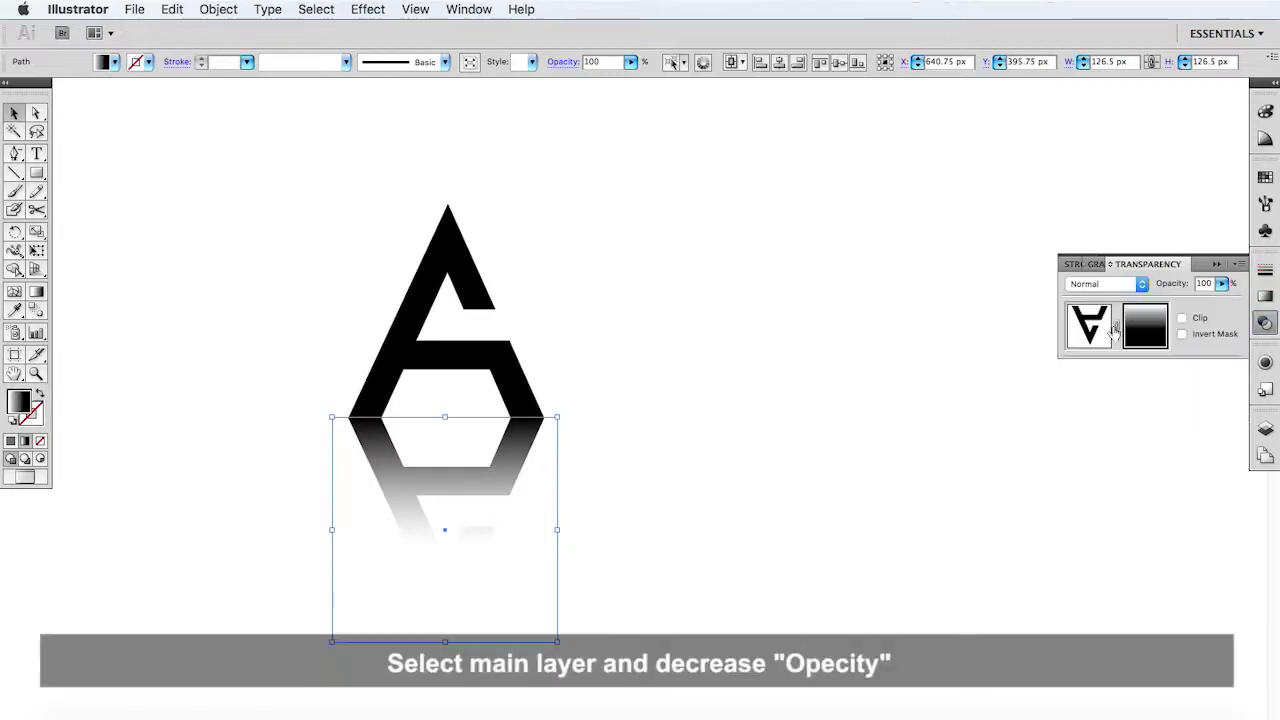
click(1095, 330)
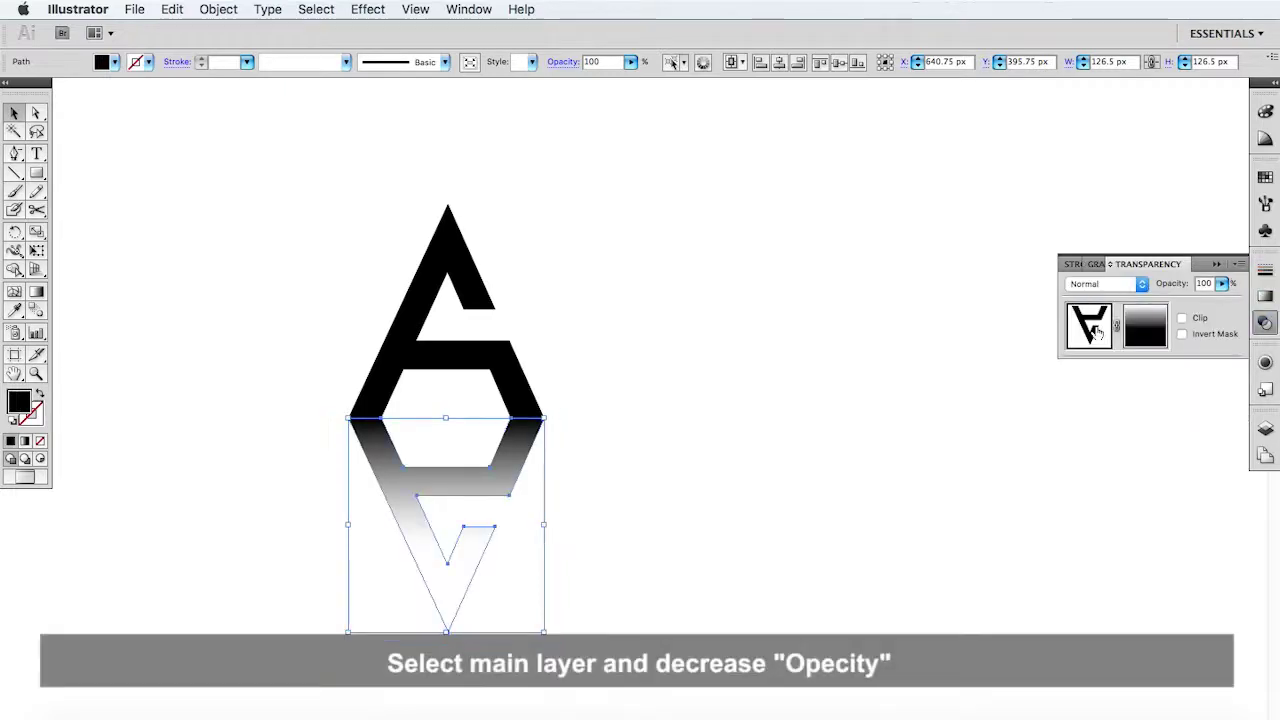
click(1222, 284)
drag(1208, 298, 1170, 307)
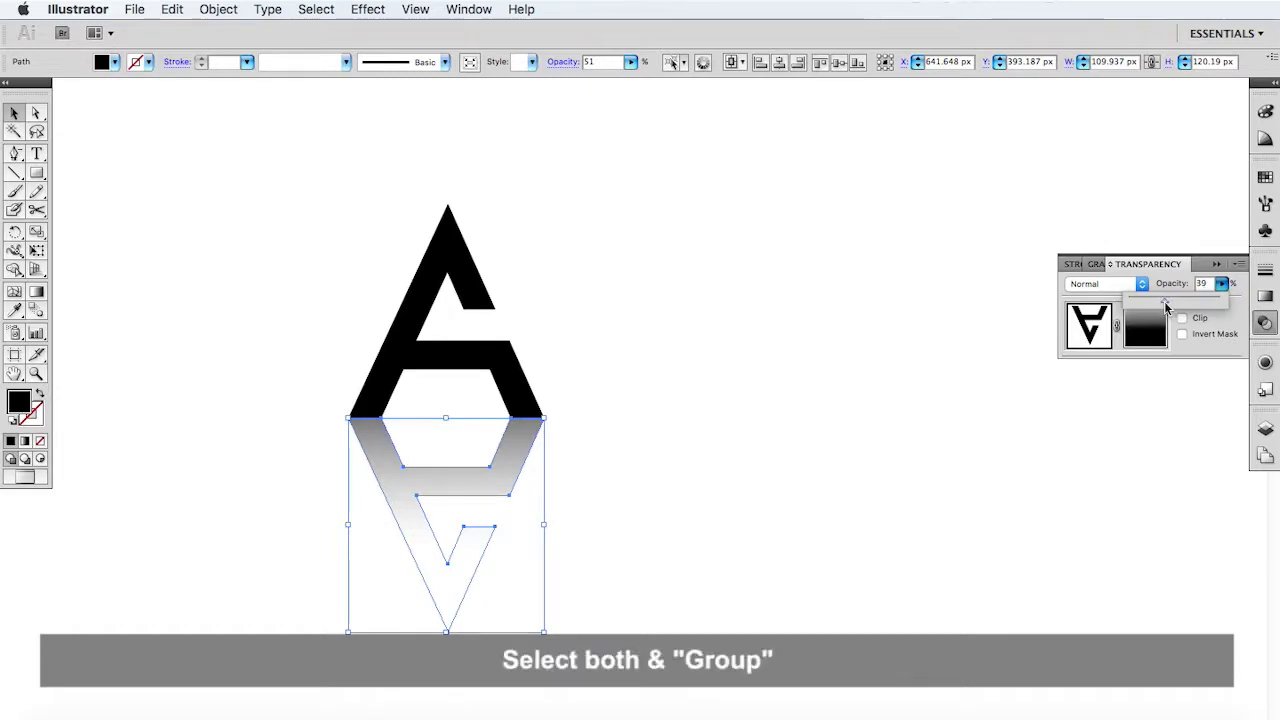
drag(1170, 307, 1166, 307)
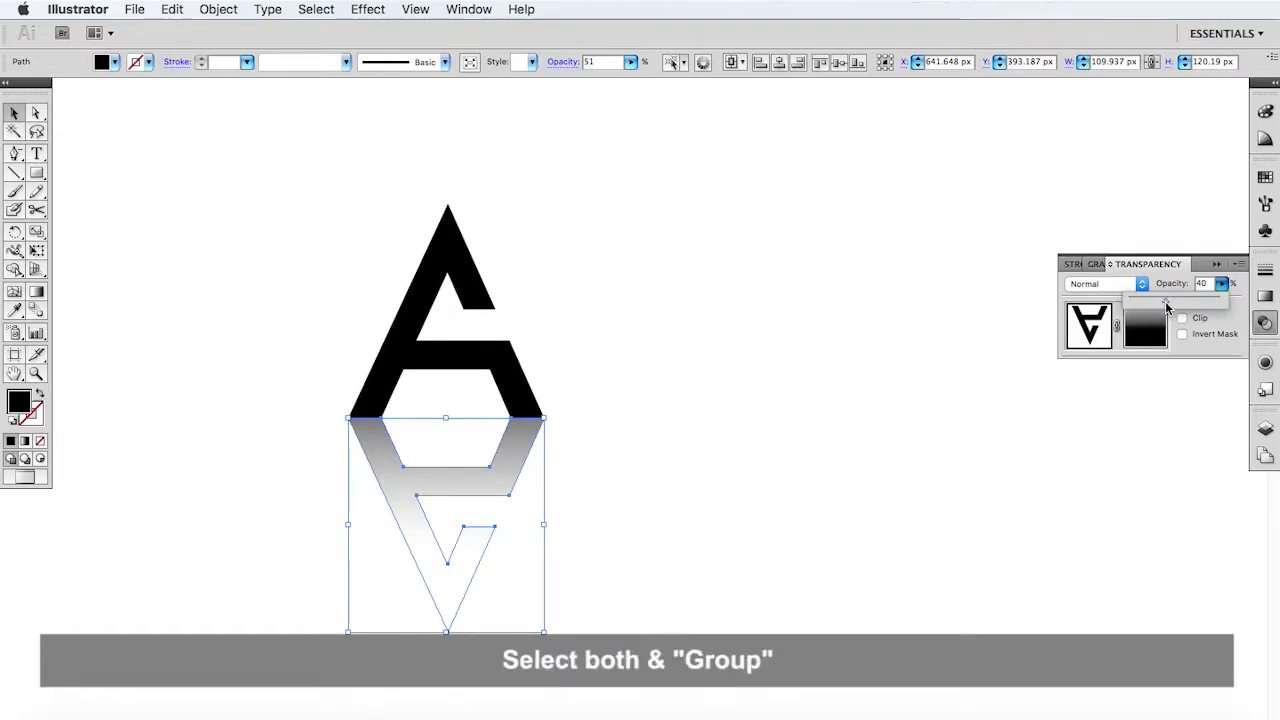
Step: Deselect all to preview the black A above its 40%-opacity fading grey reflection
click(826, 375)
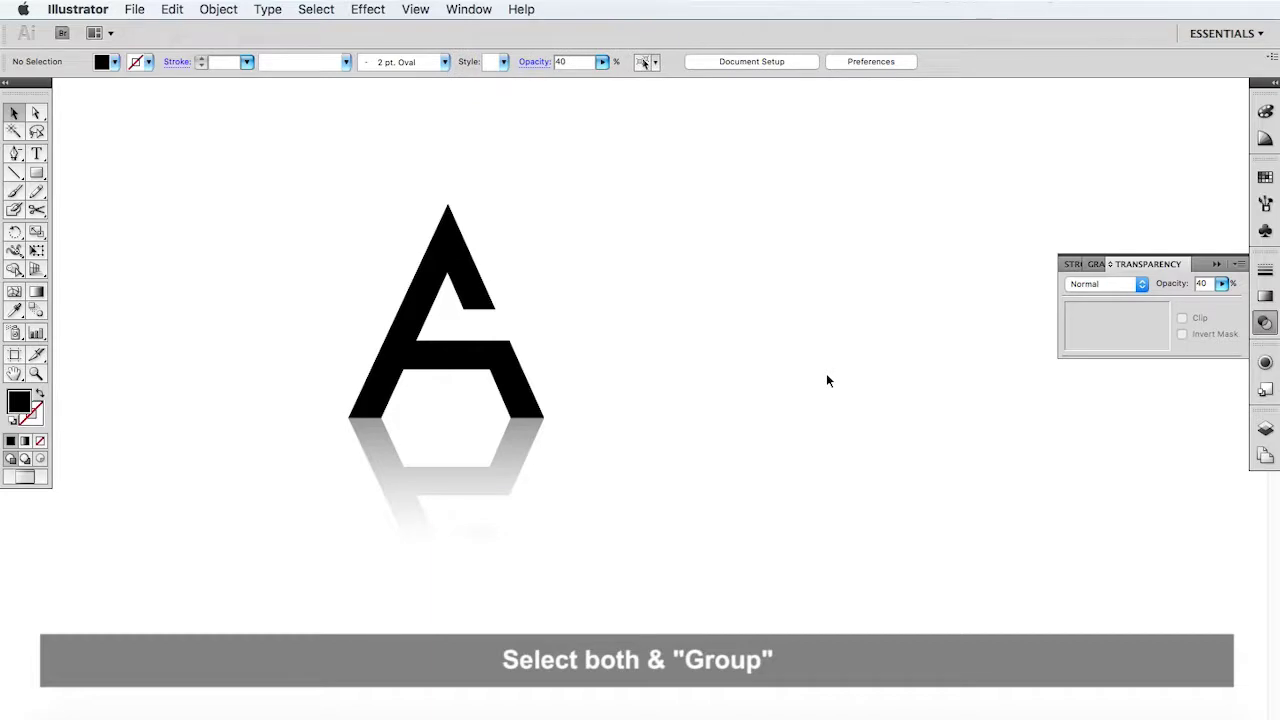